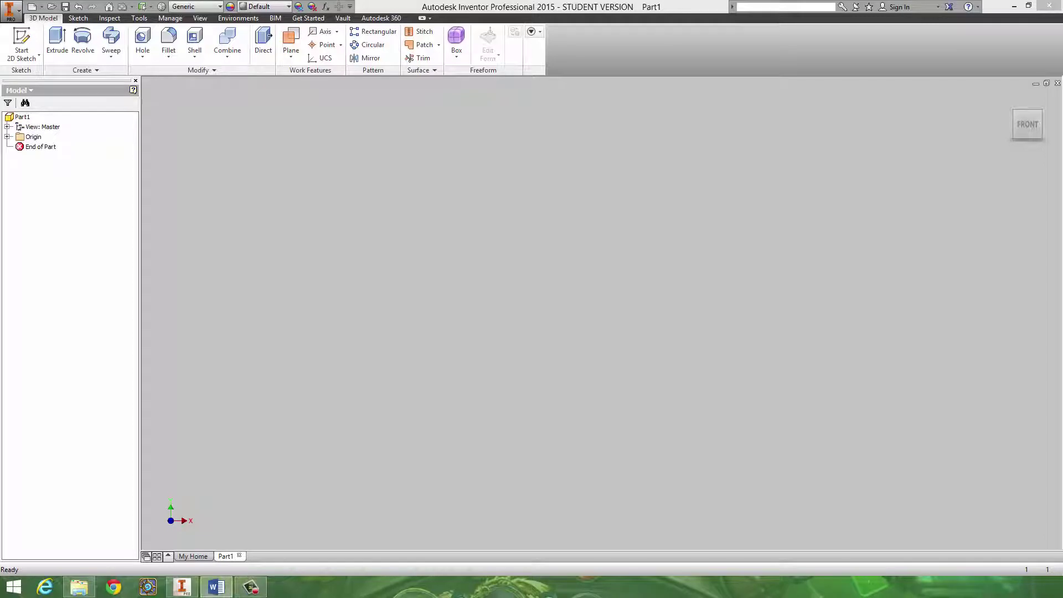
Bring up the Train Project document in Word and scroll down to Part #7 Linkage Arm
{"action": "left_click", "coordinate": [216, 587]}
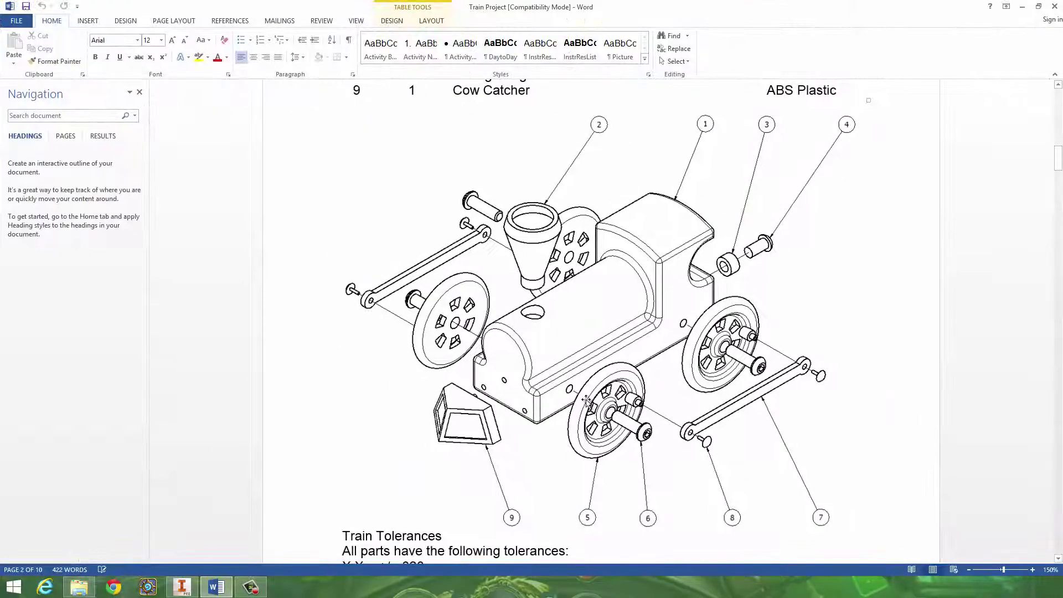
{"action": "scroll", "coordinate": [687, 439], "scroll_direction": "up", "scroll_amount": 3}
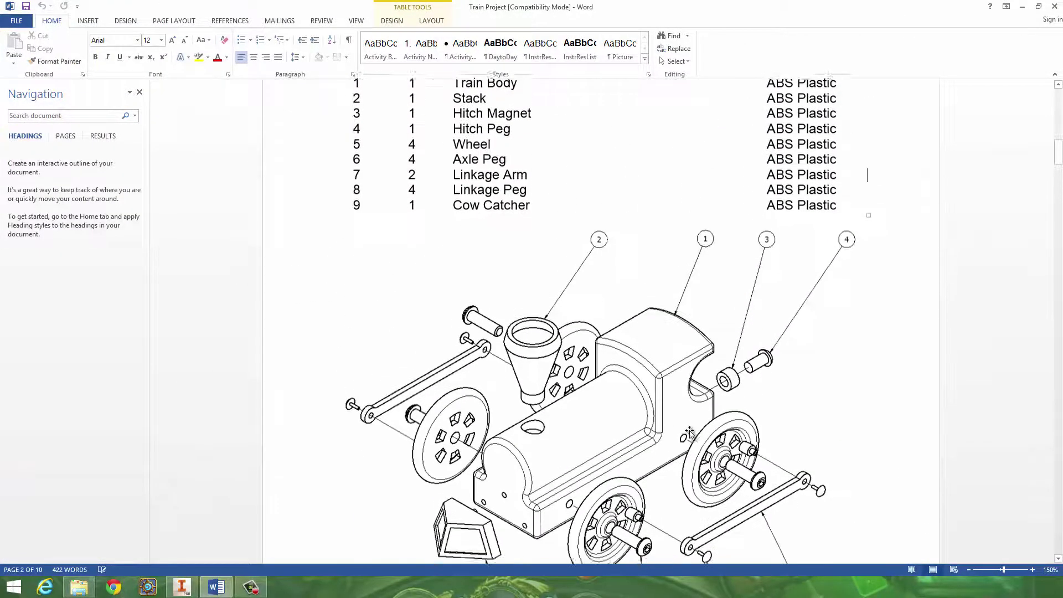
{"action": "scroll", "coordinate": [687, 439], "scroll_direction": "down", "scroll_amount": 4}
{"action": "scroll", "coordinate": [683, 438], "scroll_direction": "up", "scroll_amount": 1}
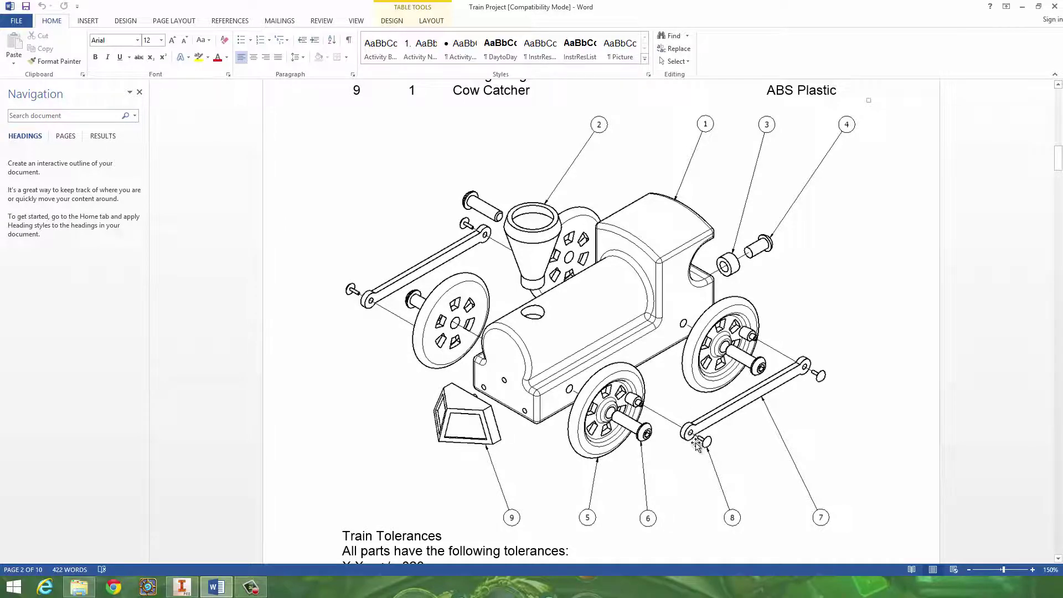
{"action": "scroll", "coordinate": [695, 443], "scroll_direction": "down", "scroll_amount": 3}
{"action": "scroll", "coordinate": [683, 361], "scroll_direction": "up", "scroll_amount": 2}
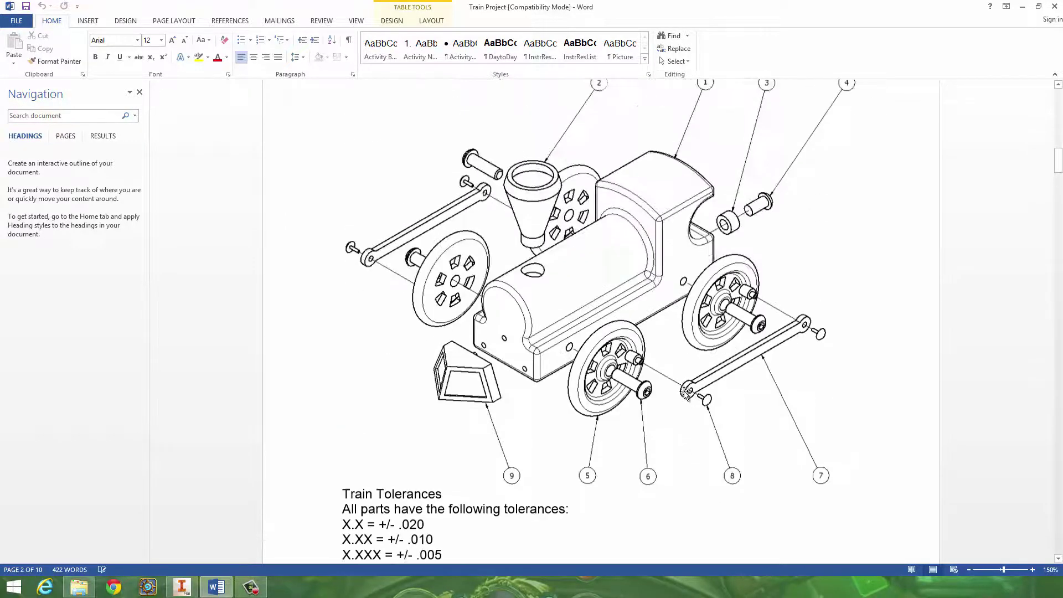
{"action": "scroll", "coordinate": [684, 393], "scroll_direction": "down", "scroll_amount": 5}
{"action": "scroll", "coordinate": [684, 390], "scroll_direction": "down", "scroll_amount": 15}
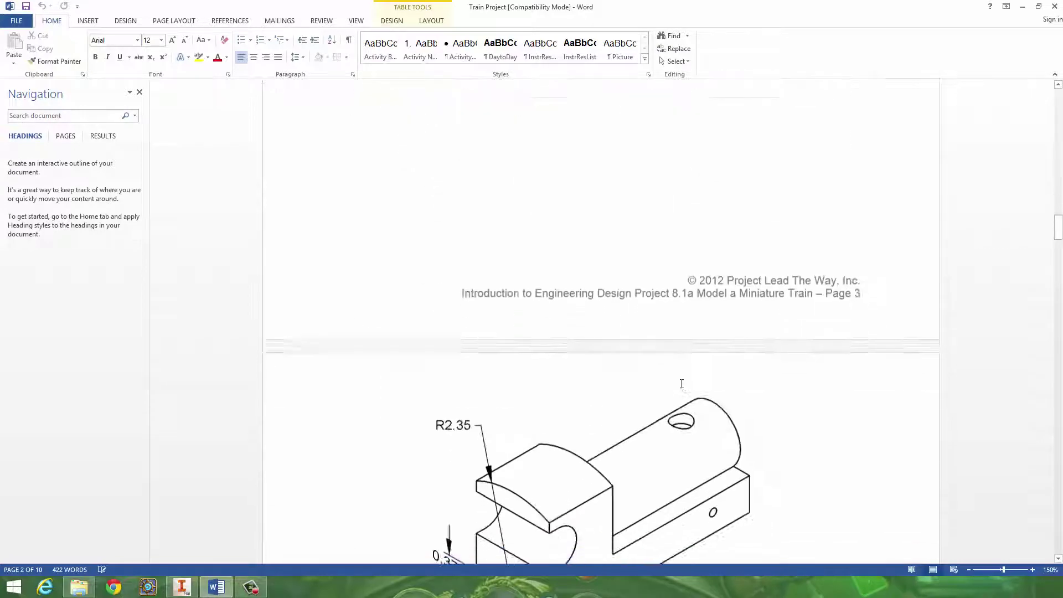
{"action": "scroll", "coordinate": [691, 379], "scroll_direction": "down", "scroll_amount": 20}
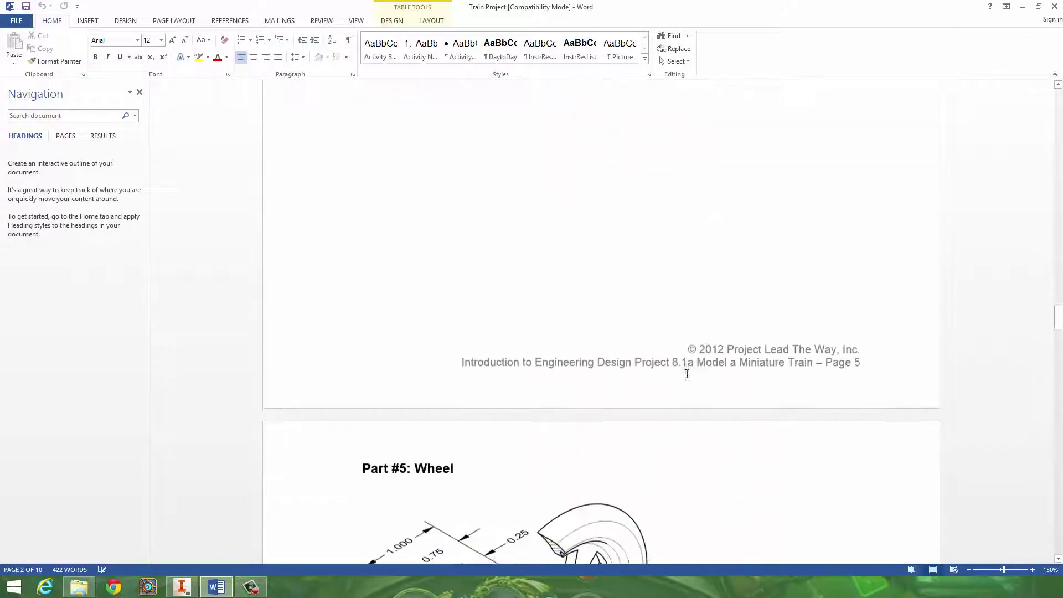
{"action": "scroll", "coordinate": [686, 378], "scroll_direction": "down", "scroll_amount": 20}
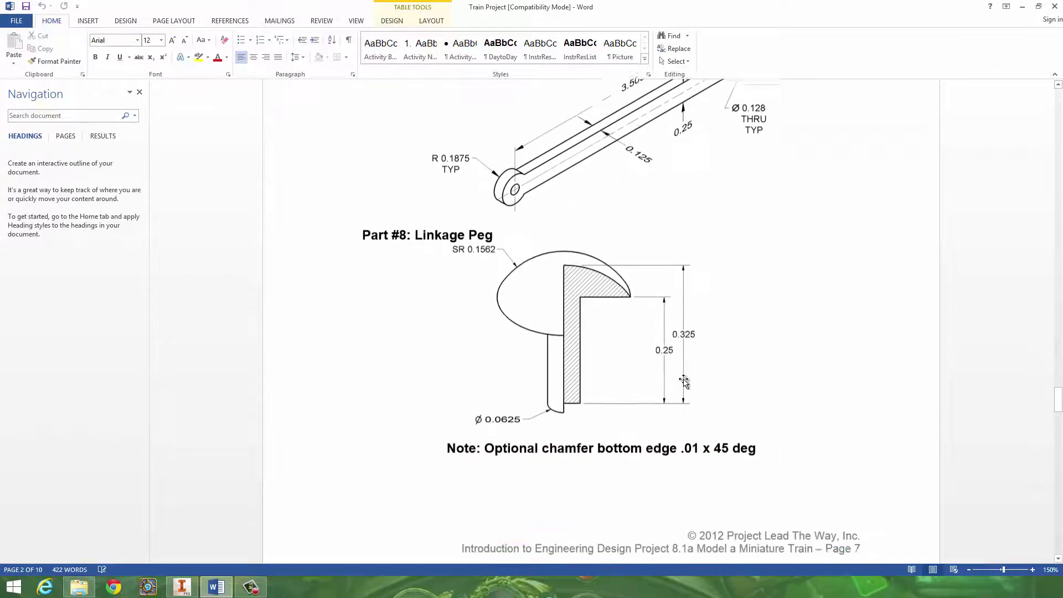
{"action": "scroll", "coordinate": [727, 329], "scroll_direction": "up", "scroll_amount": 1}
{"action": "scroll", "coordinate": [727, 329], "scroll_direction": "down", "scroll_amount": 1}
{"action": "scroll", "coordinate": [727, 276], "scroll_direction": "up", "scroll_amount": 5}
{"action": "scroll", "coordinate": [726, 233], "scroll_direction": "down", "scroll_amount": 3}
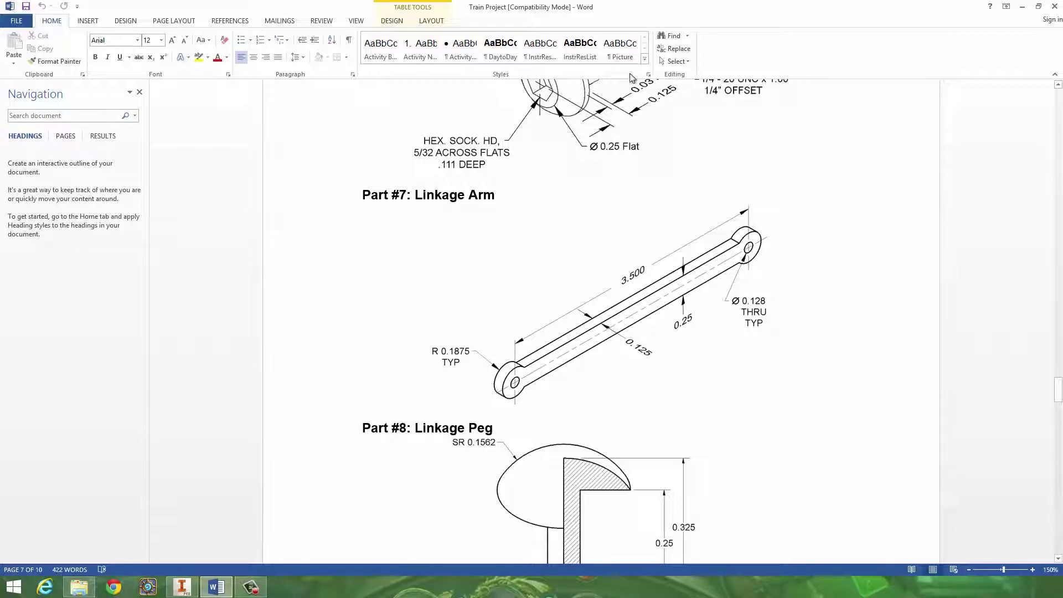
Start a new sketch on the XY plane and draw a long thin rectangle
{"action": "left_click", "coordinate": [1022, 7]}
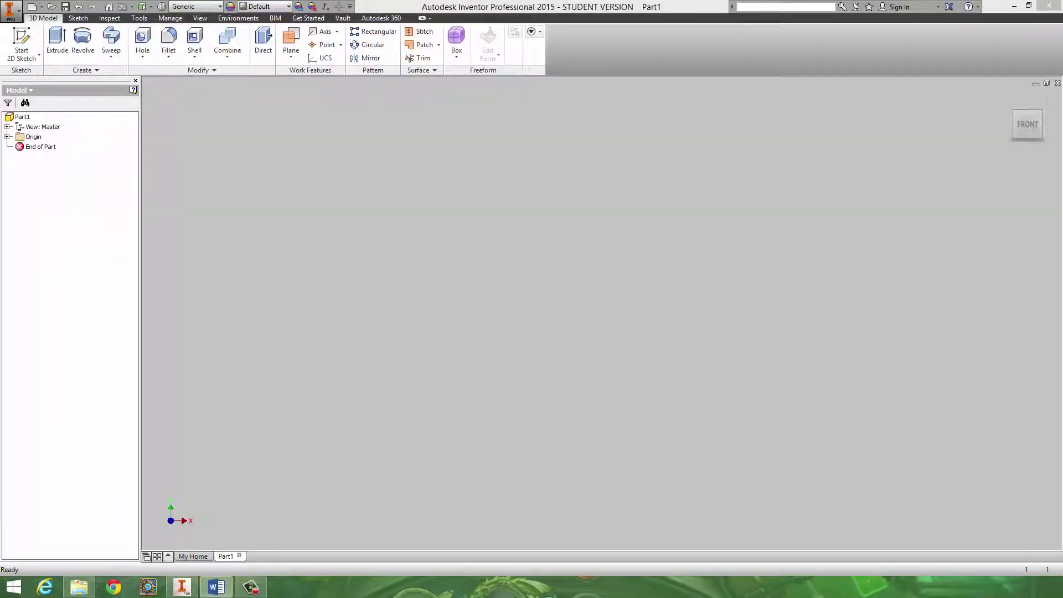
{"action": "left_click", "coordinate": [22, 41]}
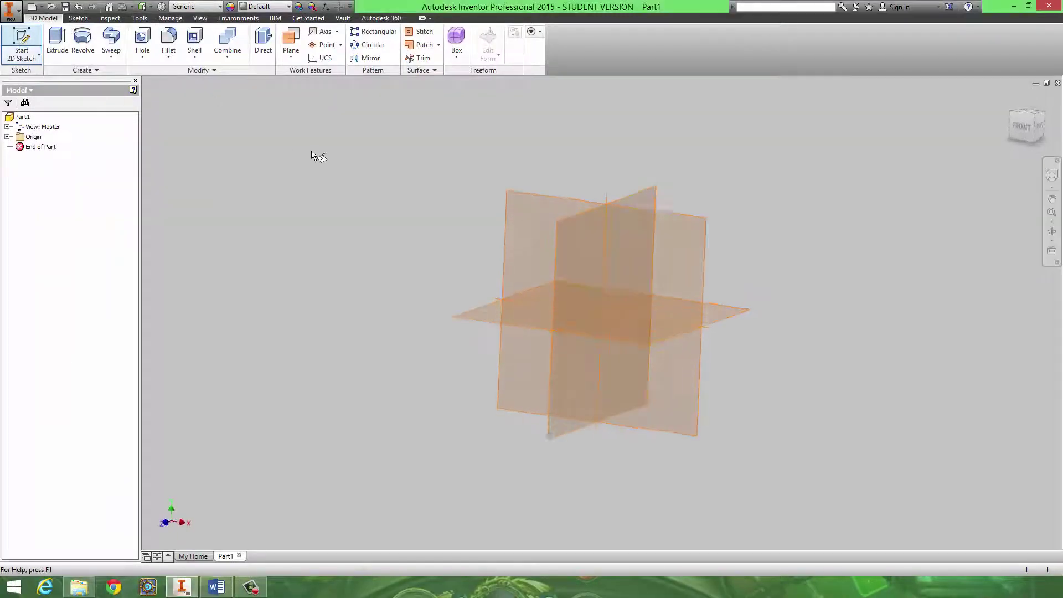
{"action": "left_click", "coordinate": [626, 269]}
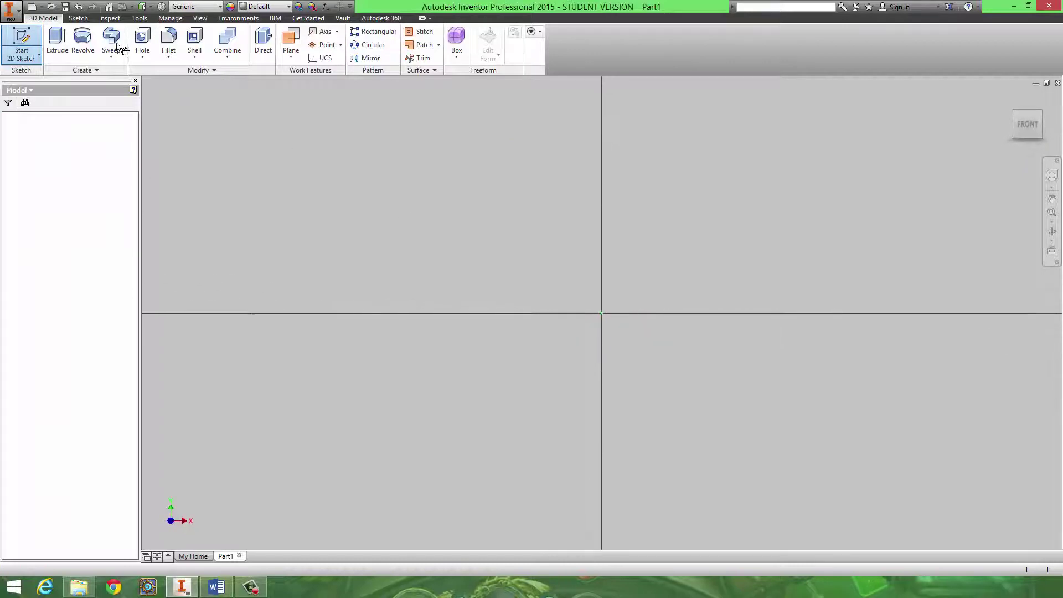
{"action": "left_click", "coordinate": [140, 39]}
{"action": "left_click", "coordinate": [384, 185]}
{"action": "left_click", "coordinate": [853, 224]}
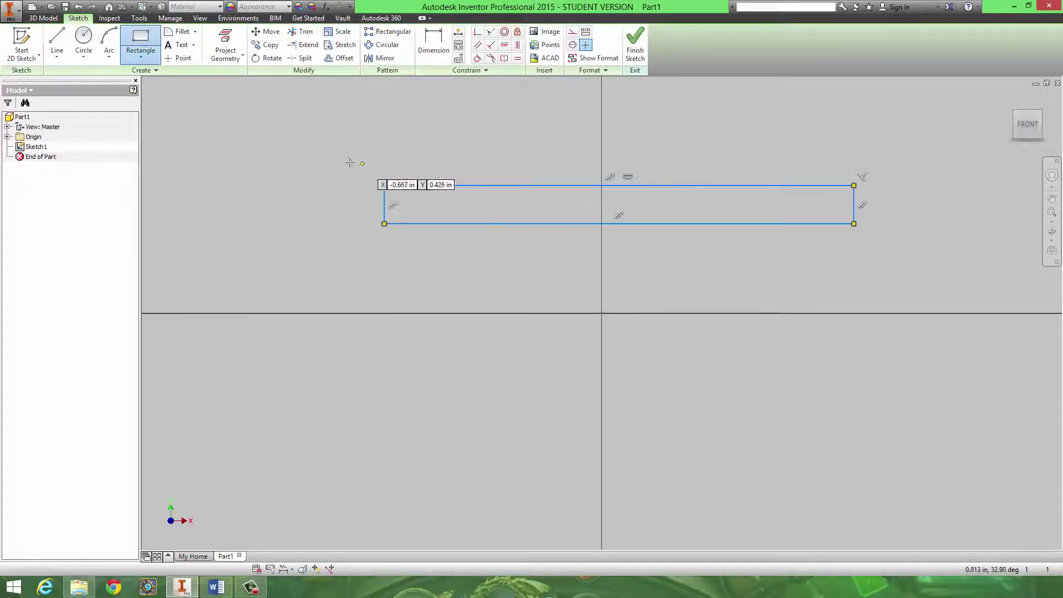
Draw a small hole circle and a larger concentric circle at the rectangle's right end
{"action": "left_click", "coordinate": [84, 38]}
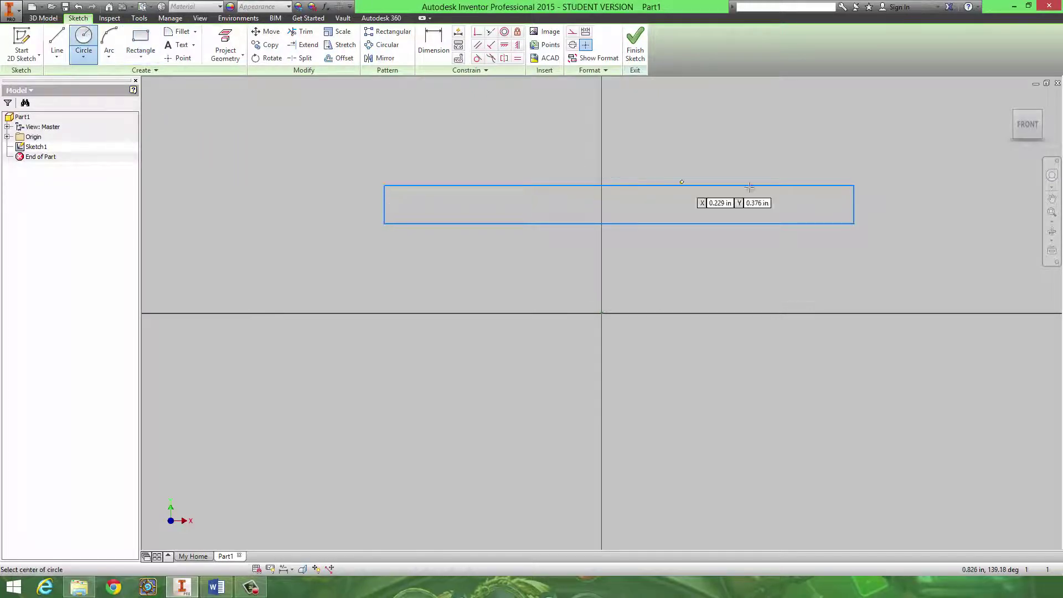
{"action": "left_click", "coordinate": [856, 205]}
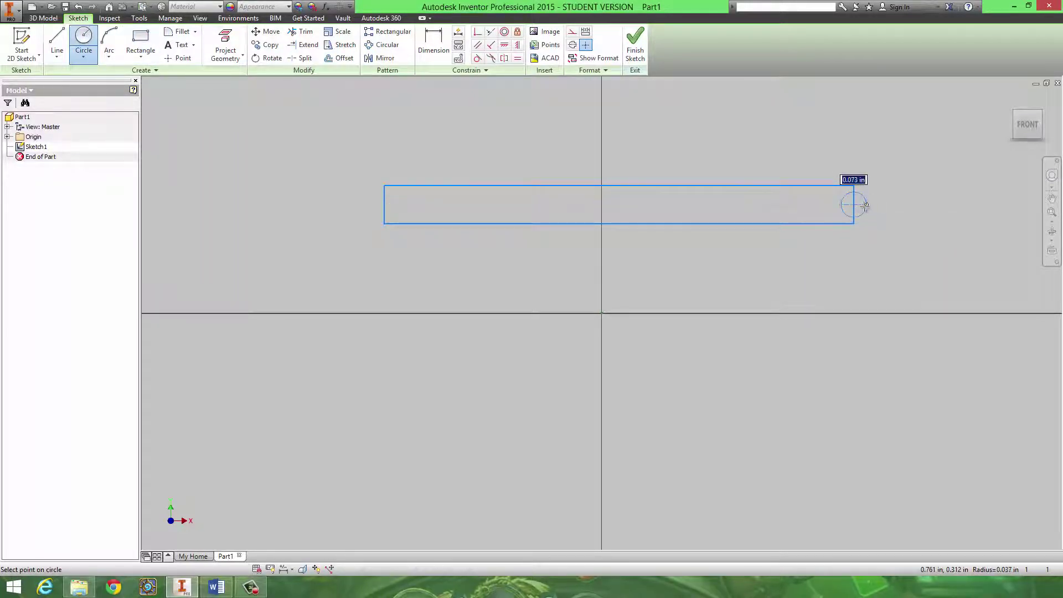
{"action": "left_click", "coordinate": [866, 206]}
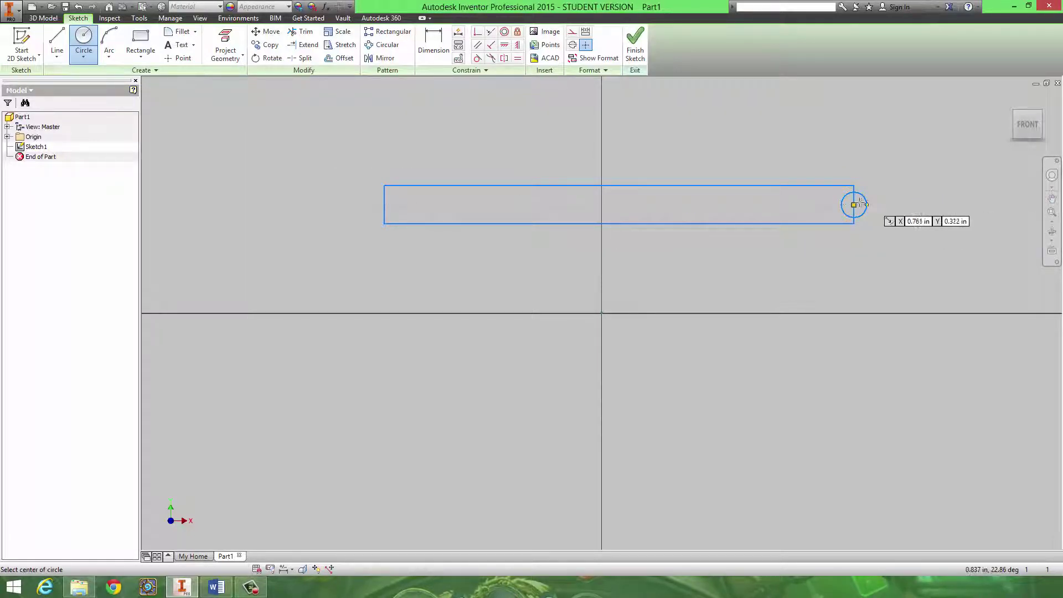
{"action": "left_click", "coordinate": [853, 204]}
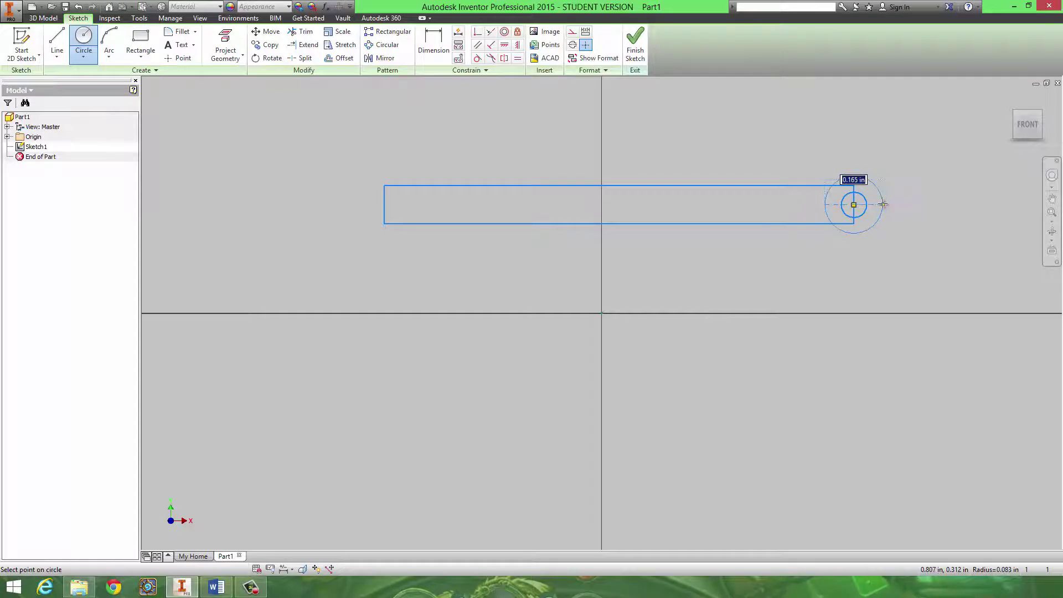
{"action": "left_click", "coordinate": [882, 205]}
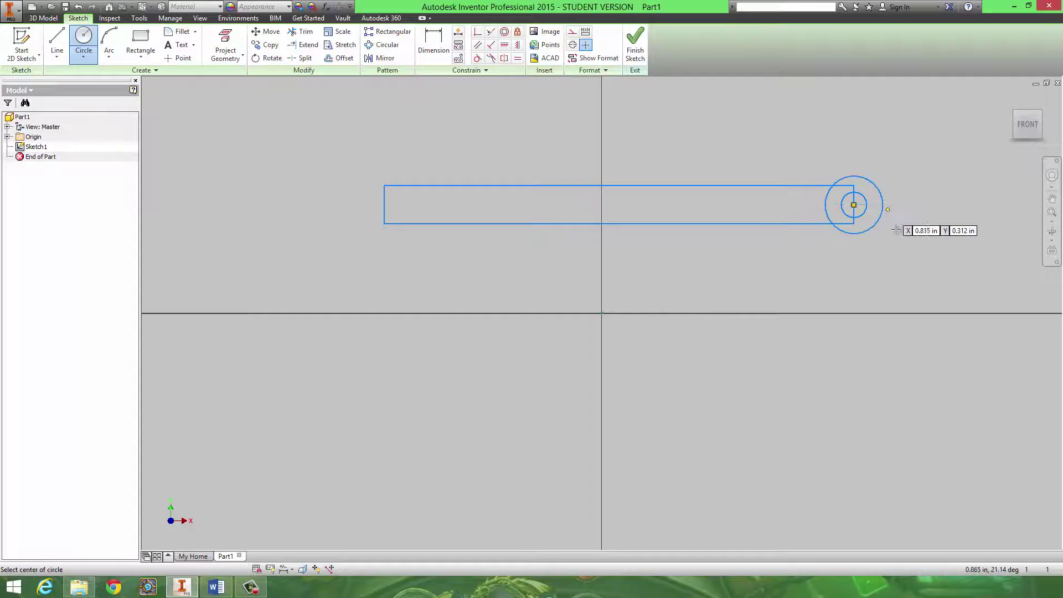
Trim the rectangle edges and circle arc that overlap at the right end
{"action": "left_click", "coordinate": [301, 31]}
{"action": "left_click", "coordinate": [842, 187]}
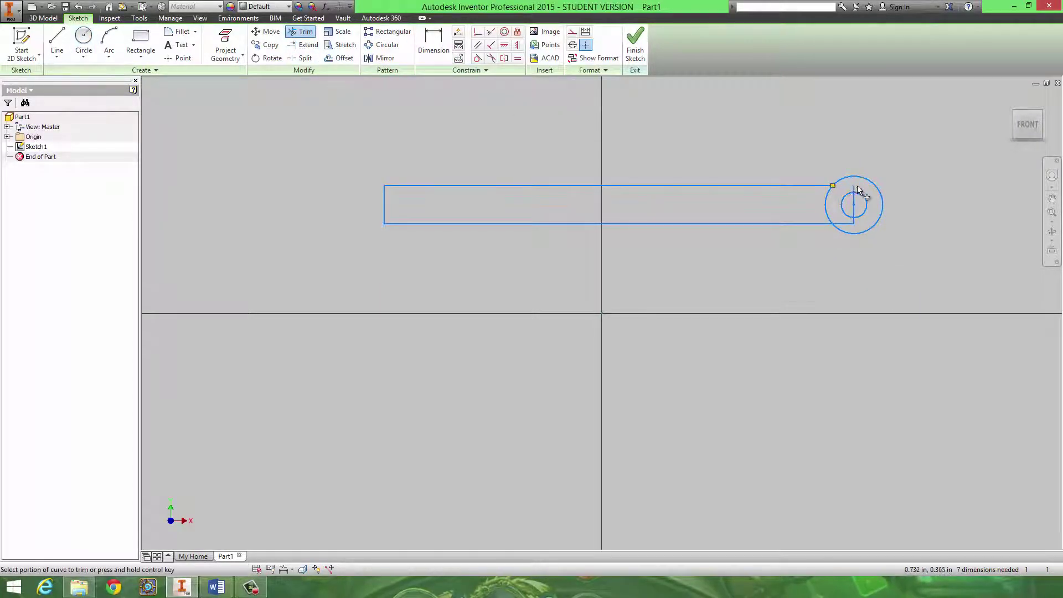
{"action": "left_click", "coordinate": [846, 223]}
{"action": "left_click", "coordinate": [826, 211]}
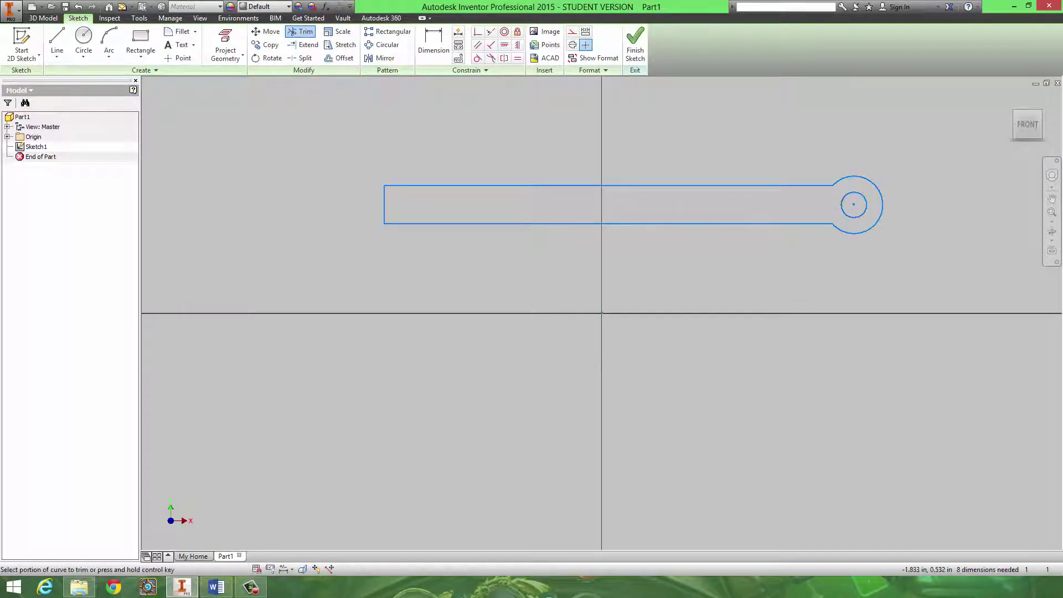
{"action": "key", "text": "alt+Tab"}
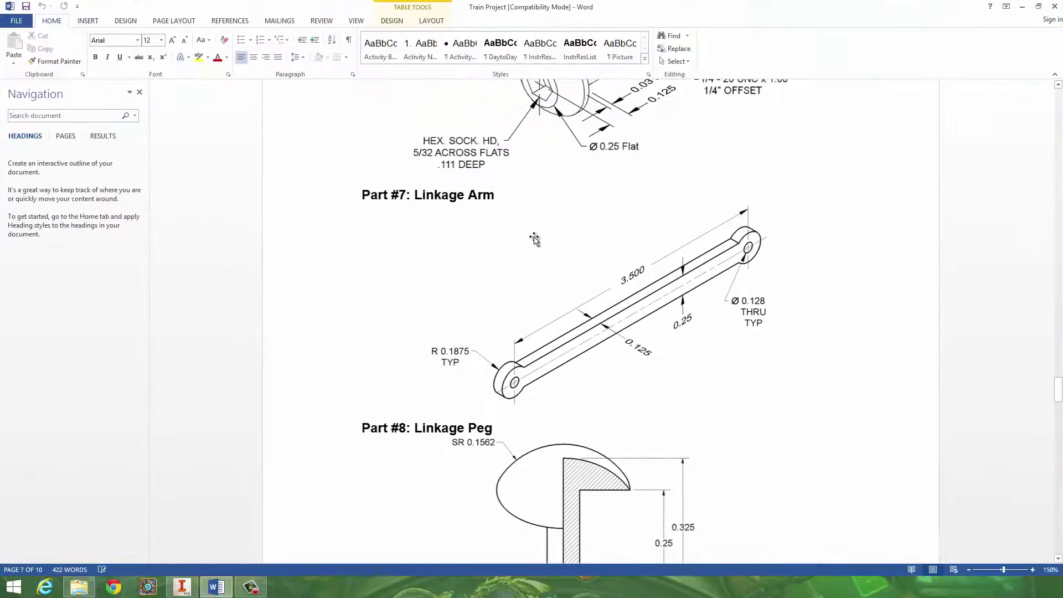
Scroll up in Word from Part #7 back to Part #3 Hitch Magnet
{"action": "scroll", "coordinate": [579, 298], "scroll_direction": "up", "scroll_amount": 5}
{"action": "scroll", "coordinate": [579, 297], "scroll_direction": "up", "scroll_amount": 15}
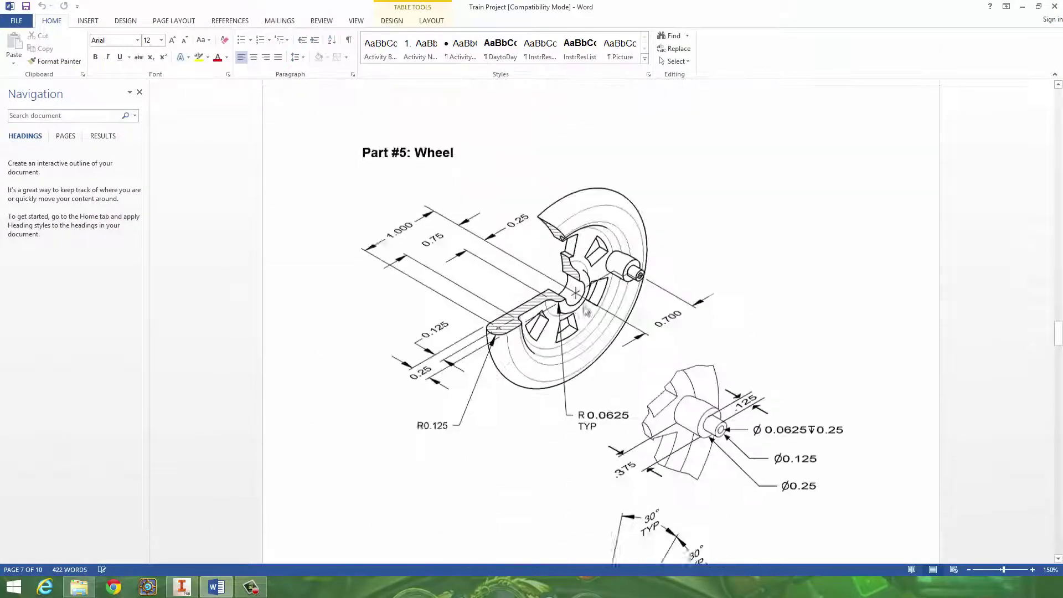
{"action": "scroll", "coordinate": [583, 313], "scroll_direction": "up", "scroll_amount": 3}
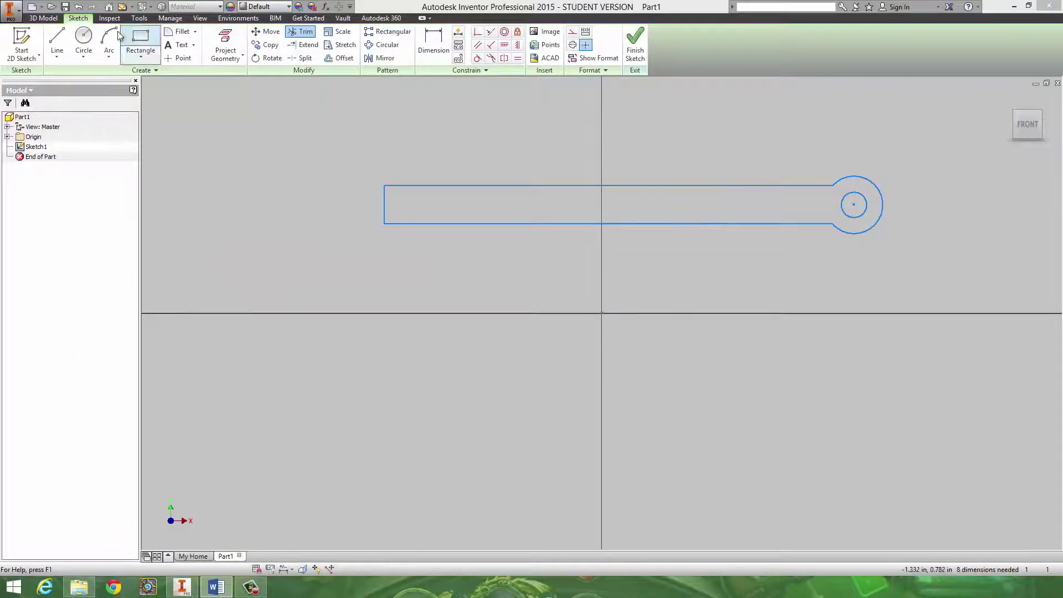
Undo the last trim and delete all of the linkage arm sketch geometry
{"action": "key", "text": "ctrl+z"}
{"action": "key", "text": "ctrl+z"}
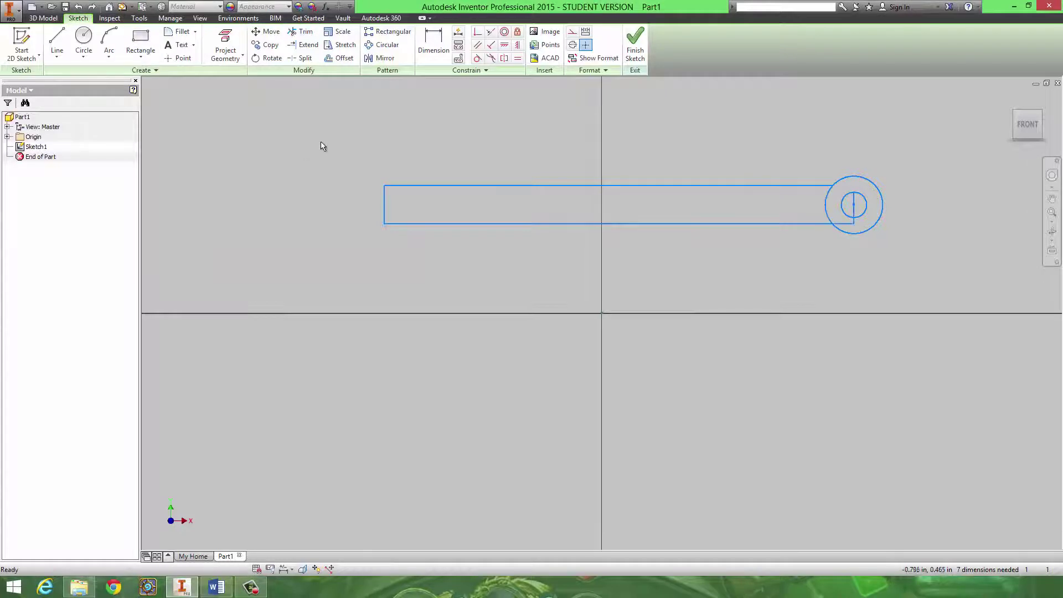
{"action": "left_click_drag", "start_coordinate": [323, 142], "coordinate": [939, 403]}
{"action": "key", "text": "Delete"}
Draw two concentric circles near the origin, a small one inside a larger one
{"action": "left_click", "coordinate": [84, 37]}
{"action": "left_click", "coordinate": [548, 262]}
{"action": "left_click", "coordinate": [580, 263]}
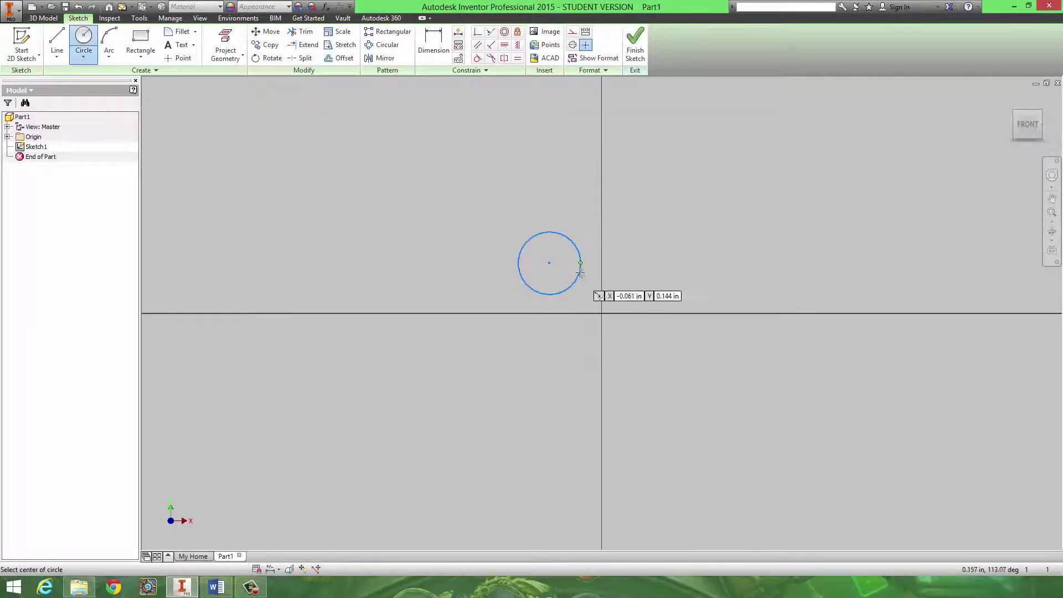
{"action": "left_click", "coordinate": [549, 262]}
{"action": "left_click", "coordinate": [618, 267]}
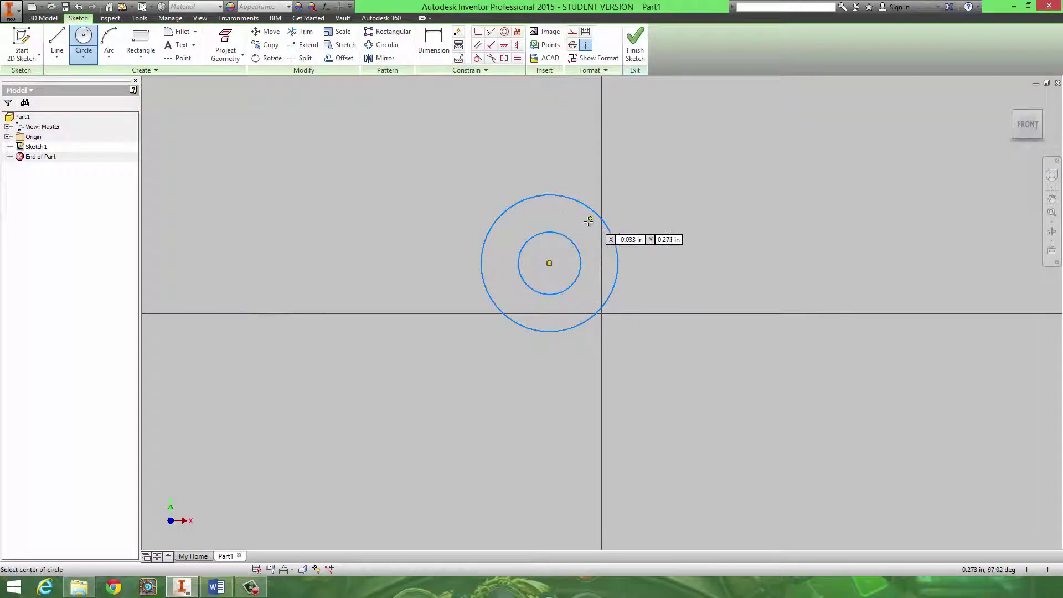
Switch to Word and scroll down to the Part #4 Hitch Peg drawing
{"action": "key", "text": "alt+Tab"}
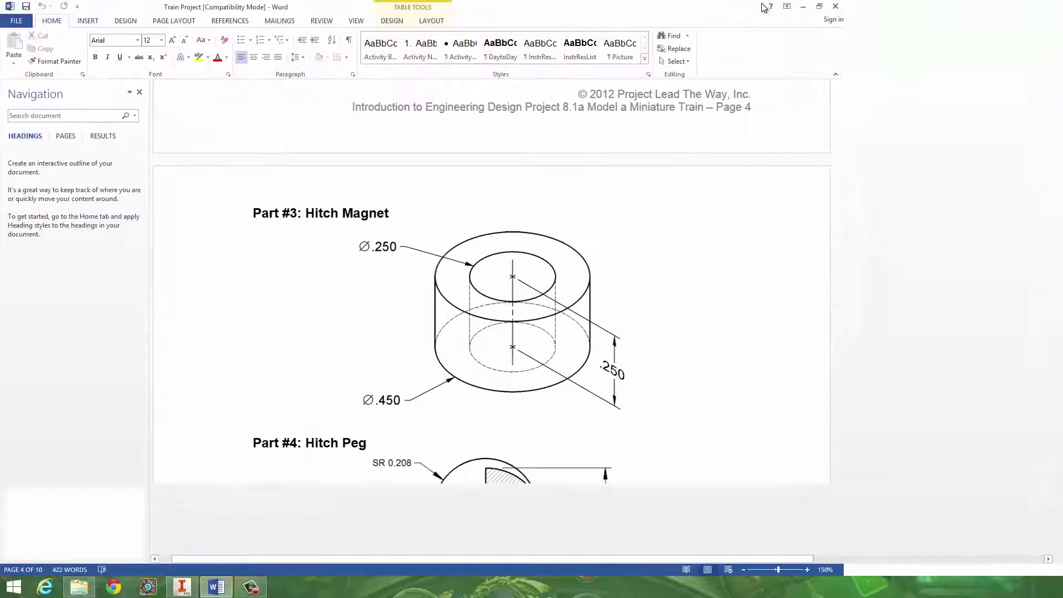
{"action": "scroll", "coordinate": [525, 270], "scroll_direction": "down", "scroll_amount": 5}
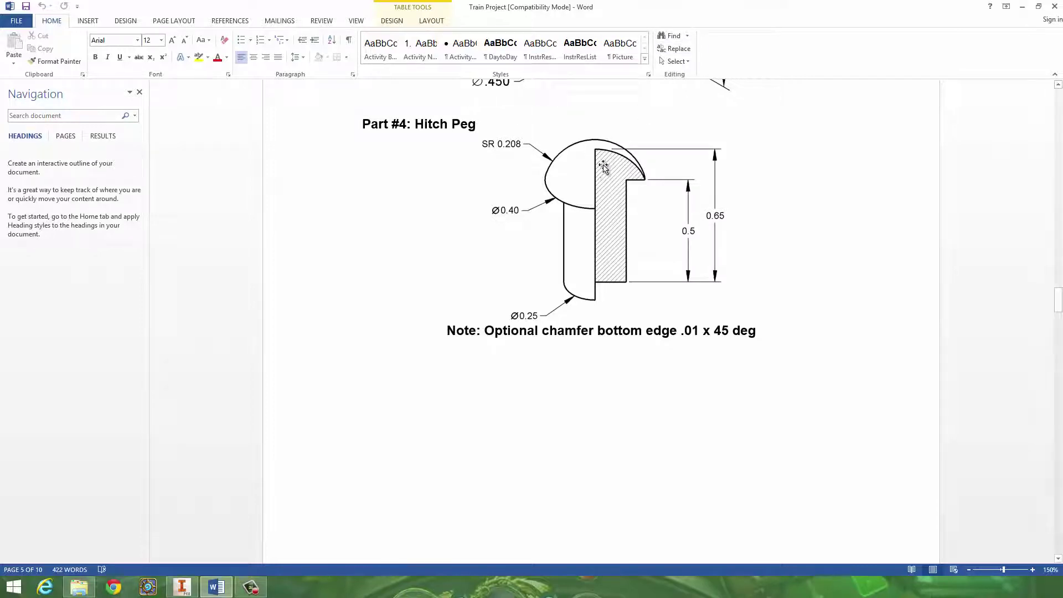
Delete both concentric circles, leaving the sketch empty
{"action": "left_click", "coordinate": [1021, 6]}
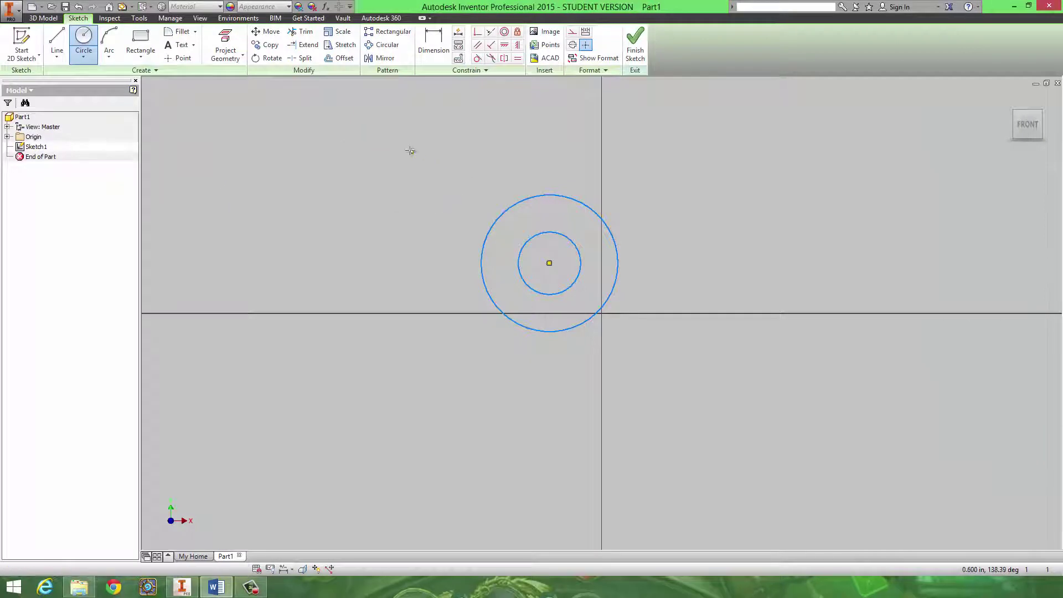
{"action": "left_click", "coordinate": [410, 154]}
{"action": "key", "text": "Escape"}
{"action": "left_click_drag", "start_coordinate": [681, 382], "coordinate": [461, 215]}
{"action": "key", "text": "Delete"}
Draw the peg's outer vertical edge, short bottom edge and inner shaft edge as lines
{"action": "left_click", "coordinate": [57, 41]}
{"action": "left_click", "coordinate": [462, 153]}
{"action": "left_click", "coordinate": [460, 280]}
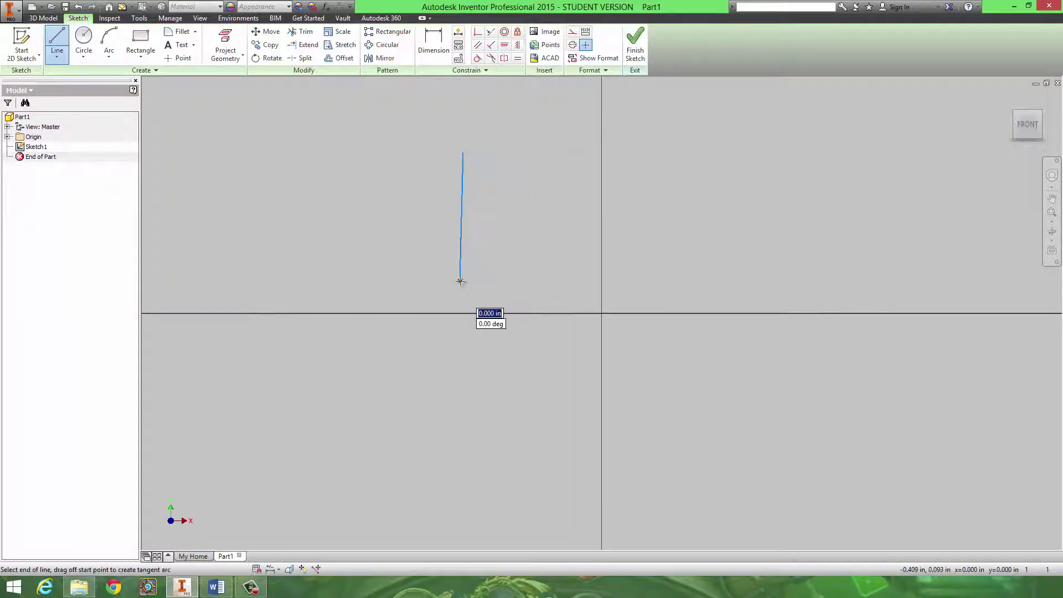
{"action": "key", "text": "Escape"}
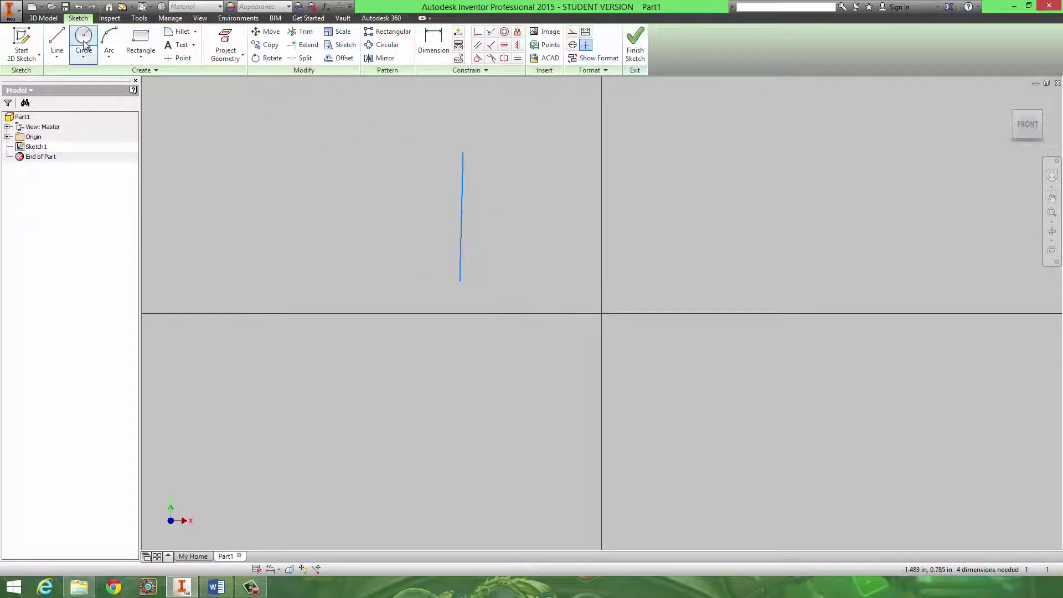
{"action": "key", "text": "ctrl+z"}
{"action": "left_click", "coordinate": [57, 42]}
{"action": "left_click", "coordinate": [448, 143]}
{"action": "left_click", "coordinate": [449, 297]}
{"action": "left_click", "coordinate": [490, 297]}
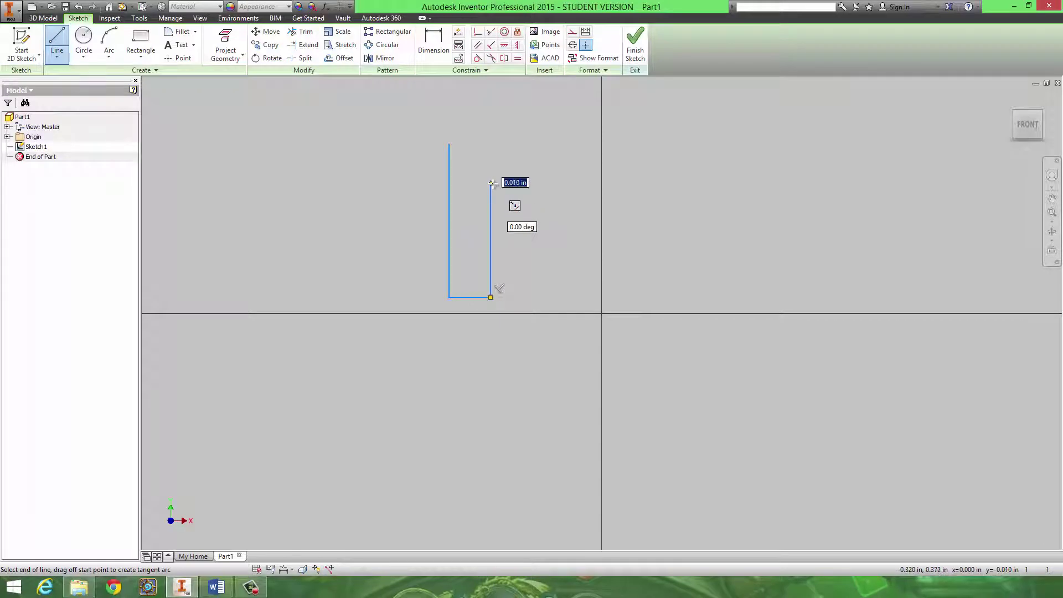
{"action": "left_click", "coordinate": [491, 181]}
{"action": "key", "text": "Escape"}
Add the head's horizontal underside line and begin a three-point arc across the top
{"action": "left_click", "coordinate": [57, 44]}
{"action": "left_click", "coordinate": [490, 181]}
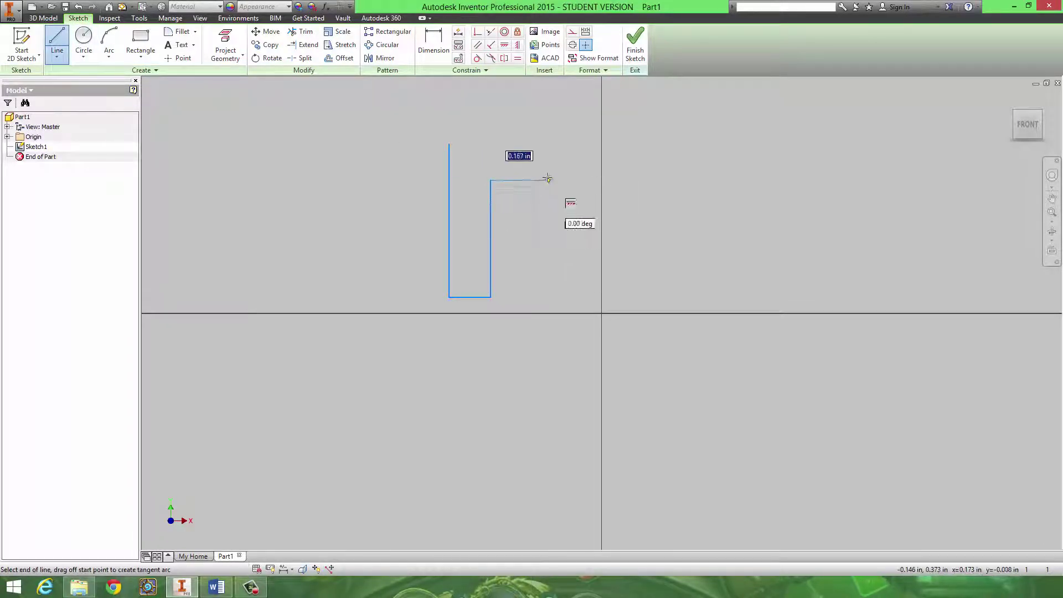
{"action": "left_click", "coordinate": [547, 180]}
{"action": "key", "text": "Escape"}
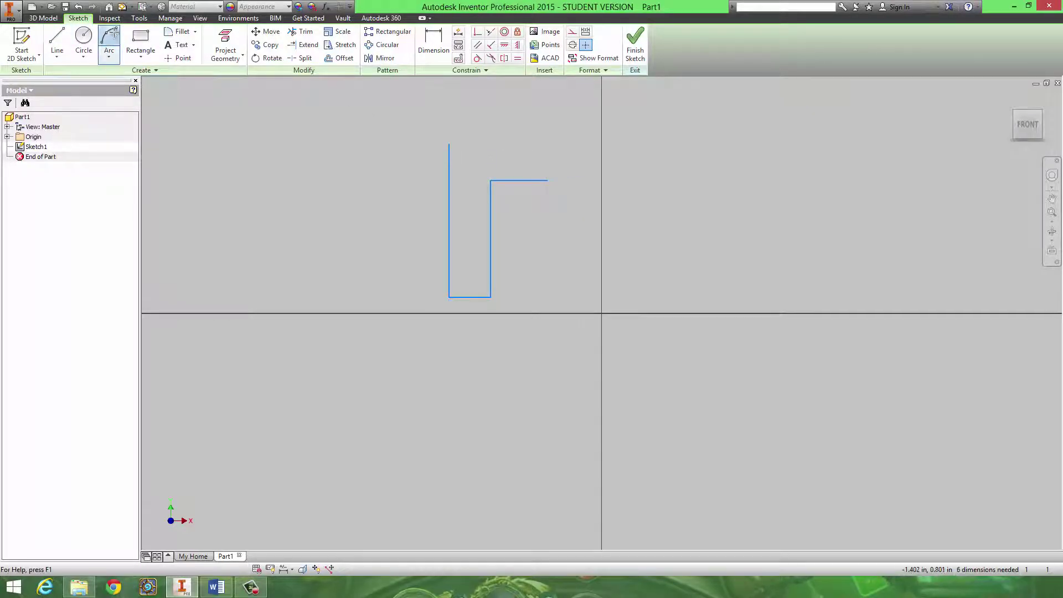
{"action": "left_click", "coordinate": [109, 44]}
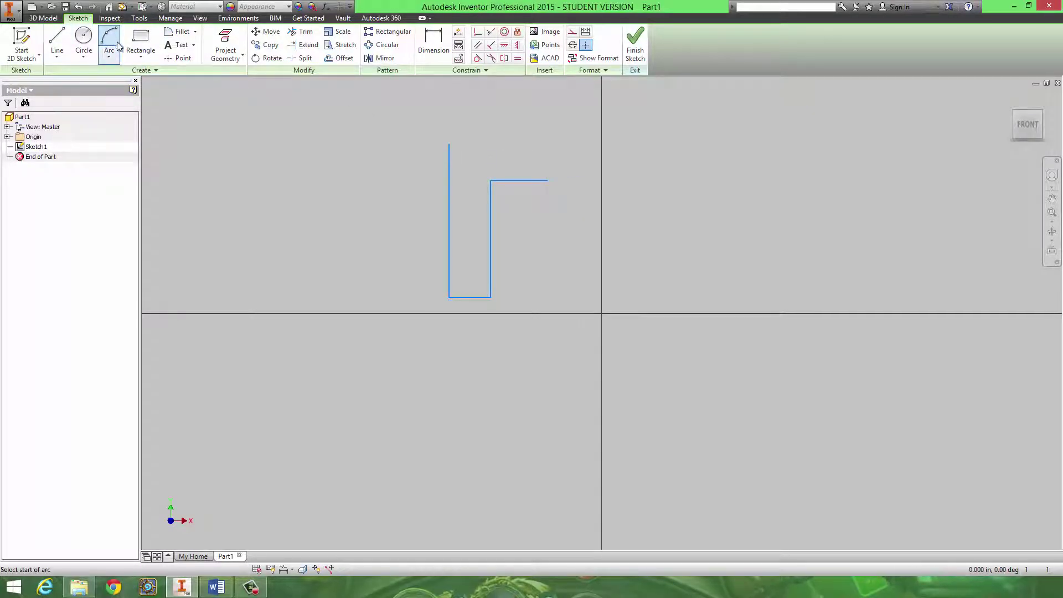
{"action": "left_click", "coordinate": [449, 144]}
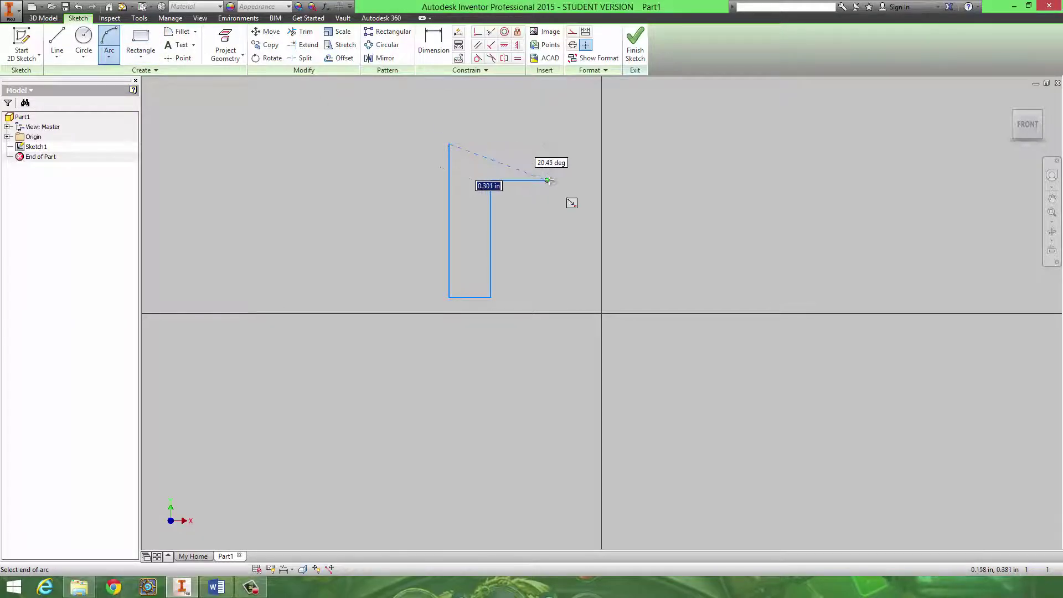
{"action": "left_click", "coordinate": [547, 180]}
Finish the top arc and dimension its radius to .208
{"action": "left_click", "coordinate": [525, 166]}
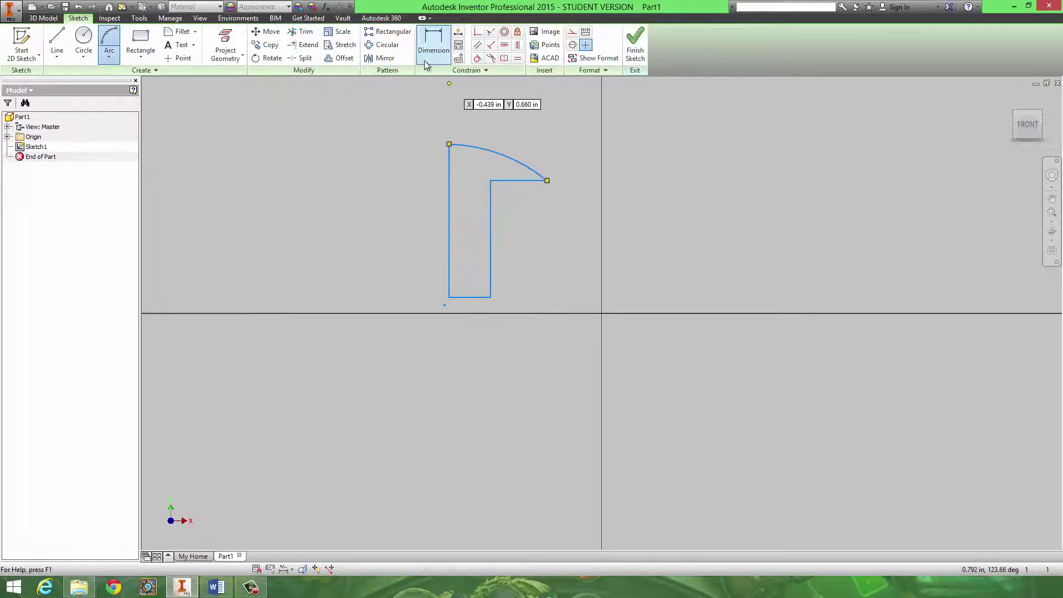
{"action": "left_click", "coordinate": [431, 47]}
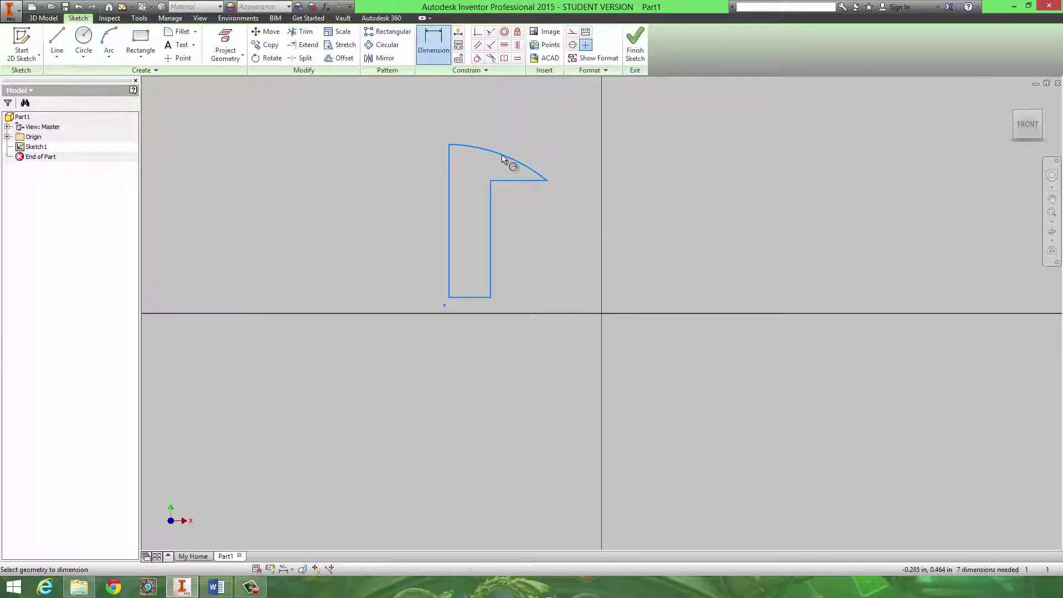
{"action": "left_click", "coordinate": [502, 159]}
{"action": "left_click", "coordinate": [570, 124]}
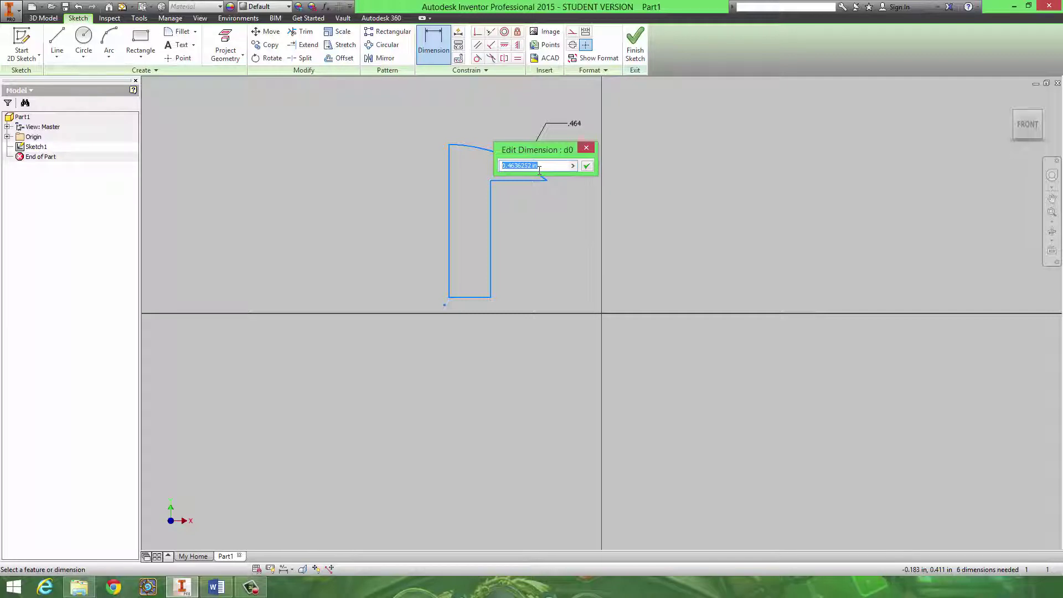
{"action": "type", "text": ".208"}
{"action": "key", "text": "Return"}
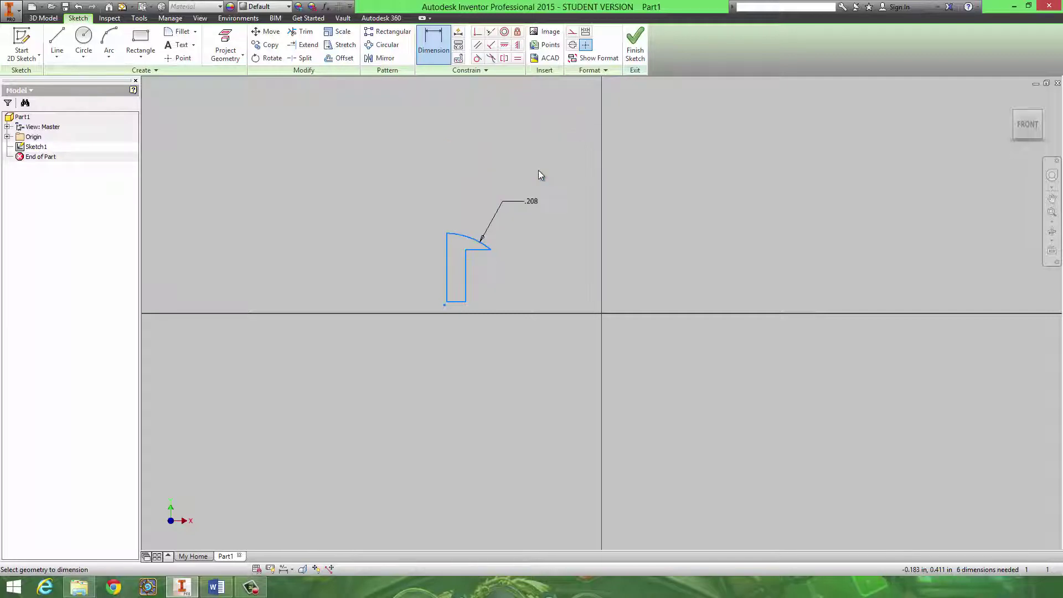
Recheck the Hitch Peg drawing in Word and return to the sketch
{"action": "scroll", "coordinate": [533, 208], "scroll_direction": "down", "scroll_amount": 3}
{"action": "scroll", "coordinate": [485, 280], "scroll_direction": "up", "scroll_amount": 5}
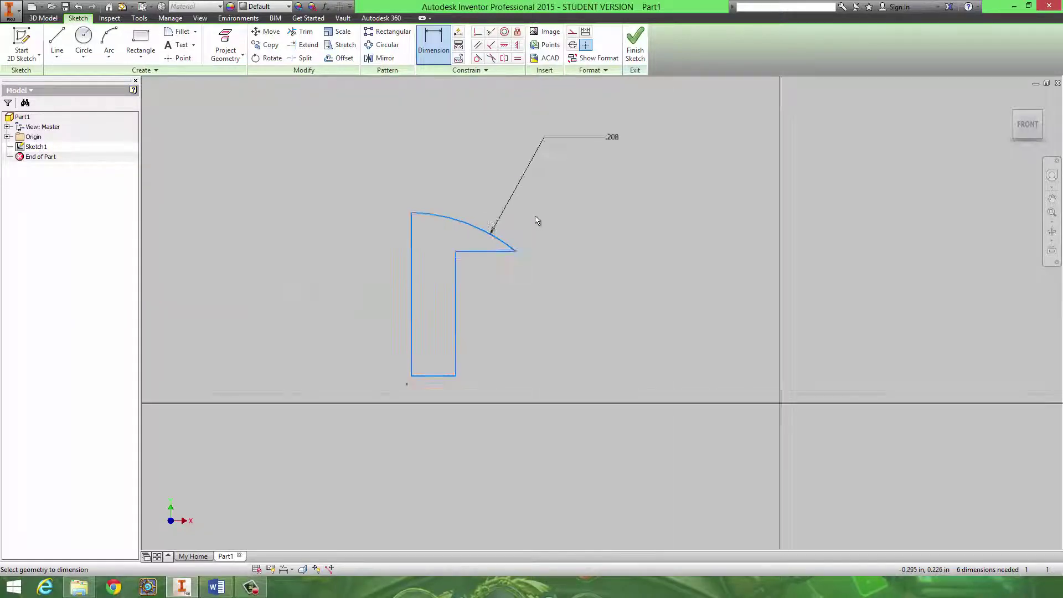
{"action": "scroll", "coordinate": [535, 219], "scroll_direction": "up", "scroll_amount": 3}
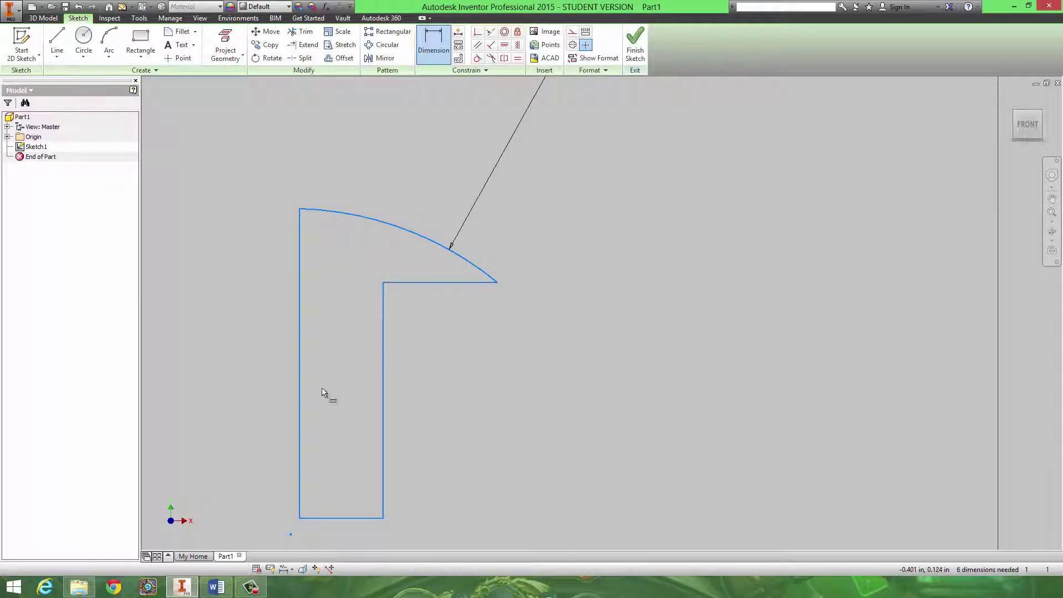
{"action": "key", "text": "alt+Tab"}
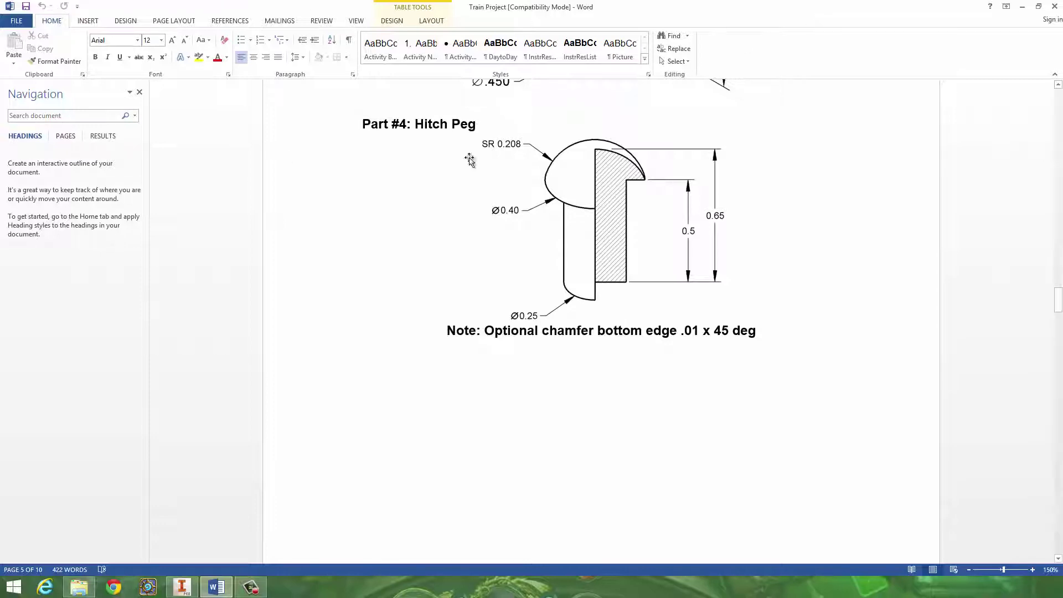
{"action": "key", "text": "alt+Tab"}
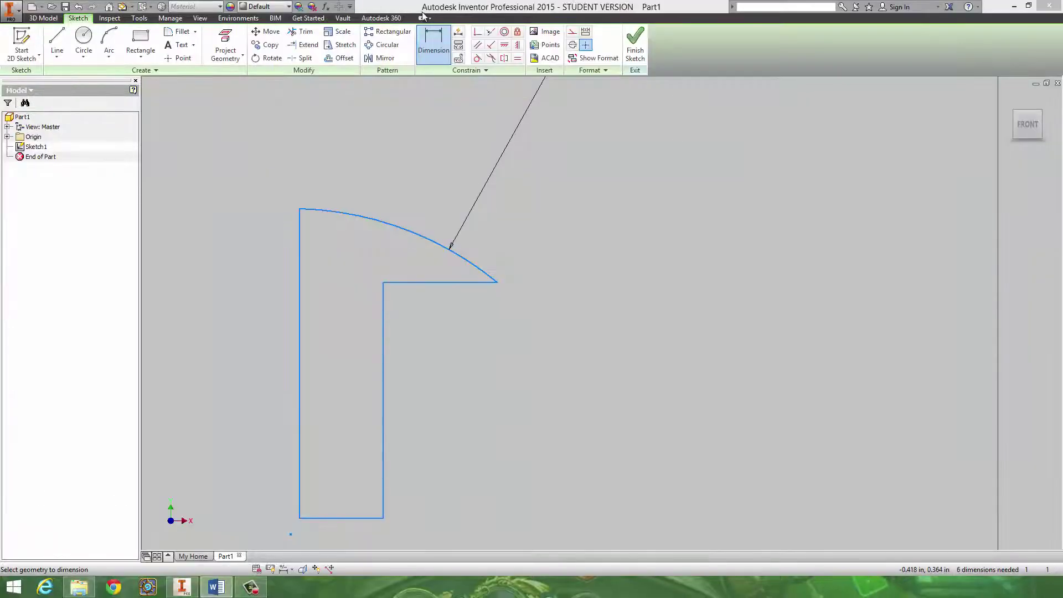
Trial-revolve the profile about its left edge, then cancel and undo back into the sketch
{"action": "left_click", "coordinate": [636, 42]}
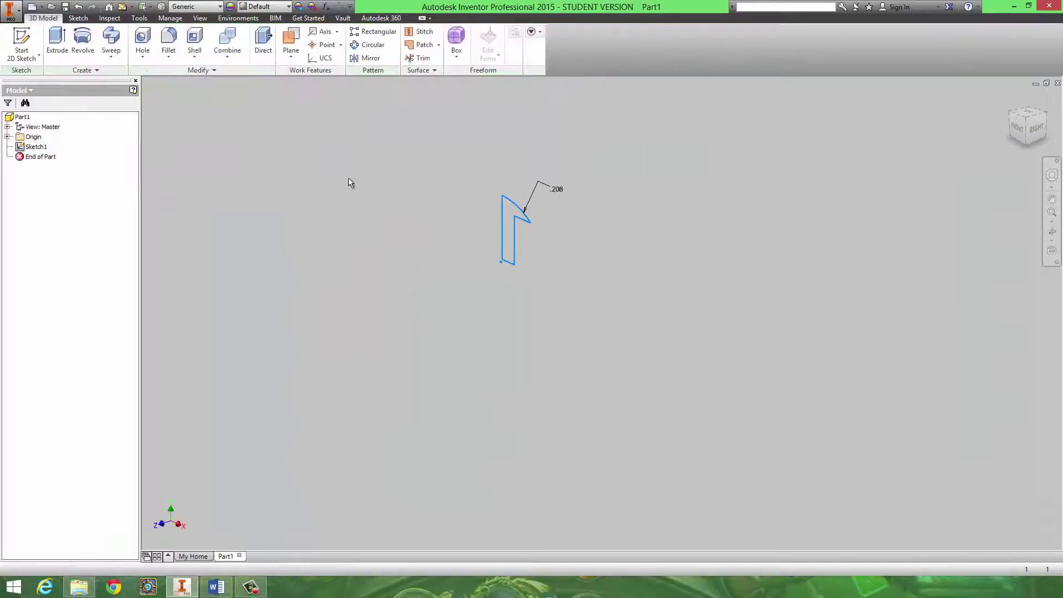
{"action": "left_click", "coordinate": [83, 40]}
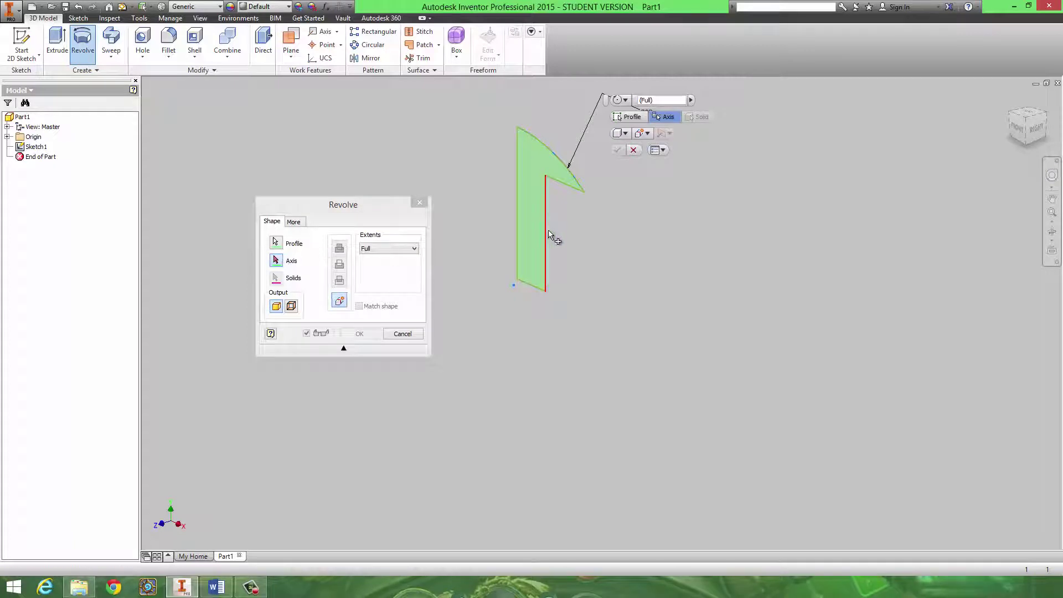
{"action": "left_click", "coordinate": [517, 233]}
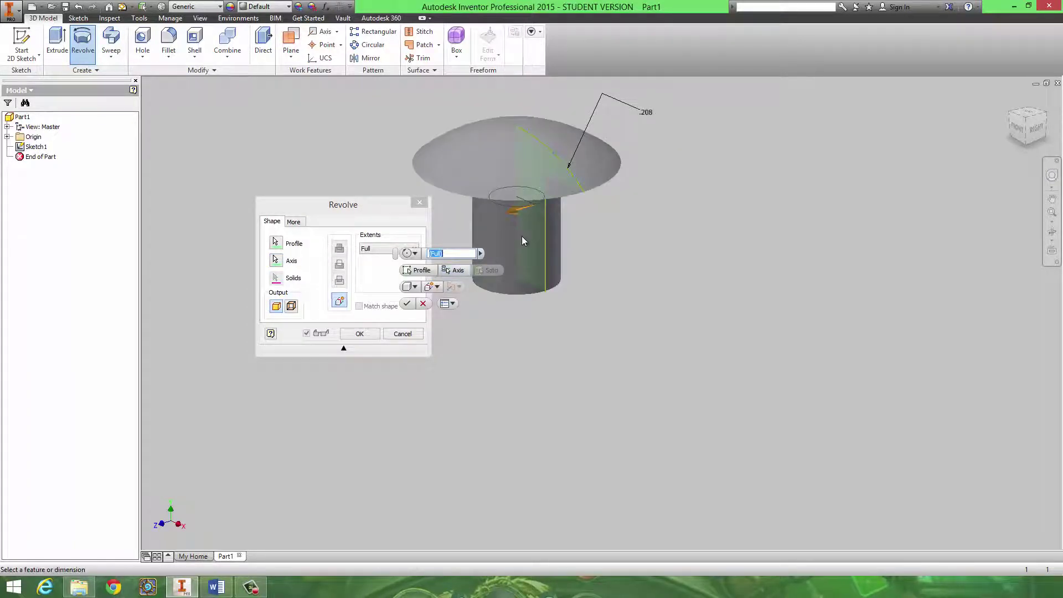
{"action": "left_click", "coordinate": [455, 270]}
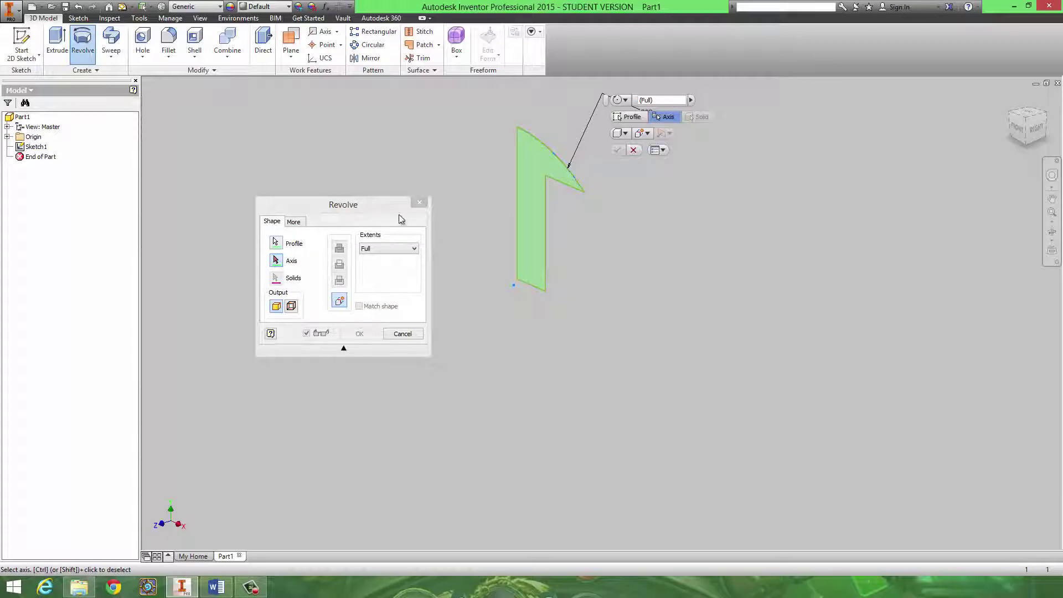
{"action": "left_click", "coordinate": [516, 231]}
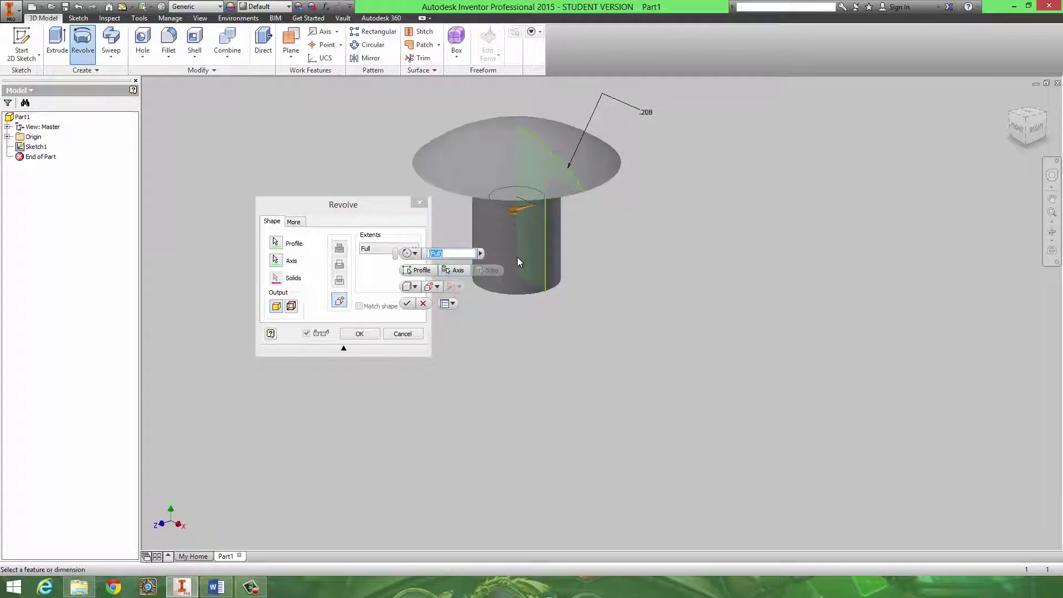
{"action": "left_click", "coordinate": [415, 337]}
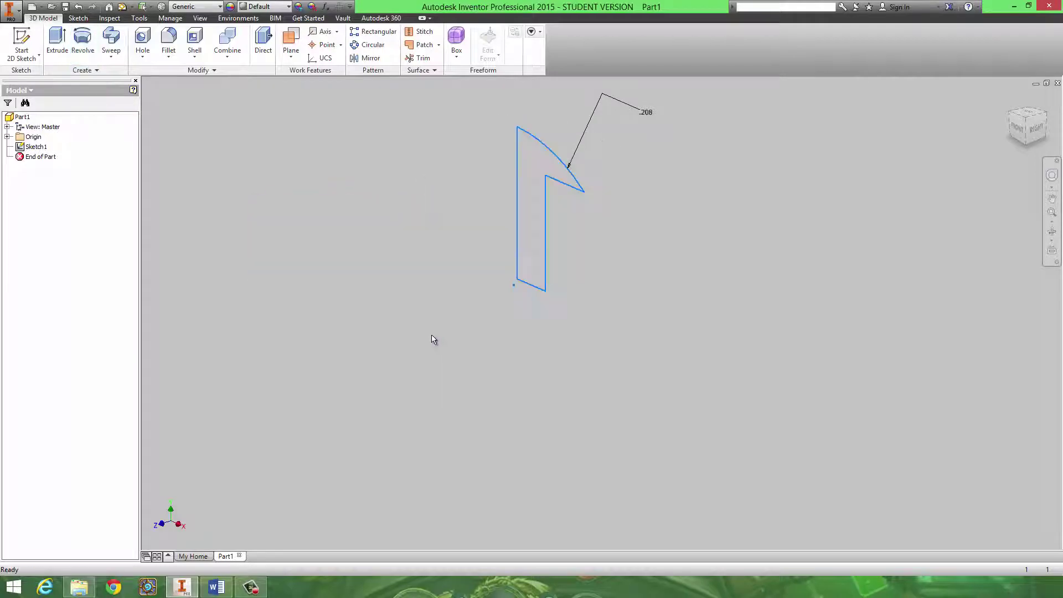
{"action": "left_click", "coordinate": [107, 9]}
Bring Word back and scroll to the Part #6 Axle Peg drawing
{"action": "left_click", "coordinate": [215, 587]}
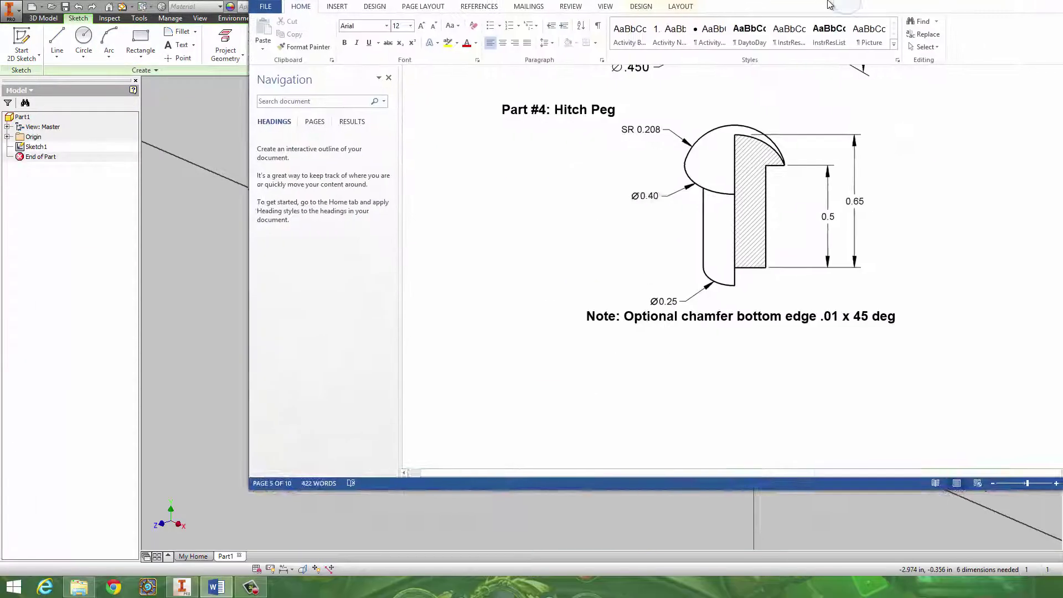
{"action": "scroll", "coordinate": [643, 240], "scroll_direction": "up", "scroll_amount": 3}
{"action": "scroll", "coordinate": [643, 240], "scroll_direction": "up", "scroll_amount": 3}
{"action": "scroll", "coordinate": [570, 270], "scroll_direction": "down", "scroll_amount": 13}
{"action": "scroll", "coordinate": [570, 270], "scroll_direction": "down", "scroll_amount": 20}
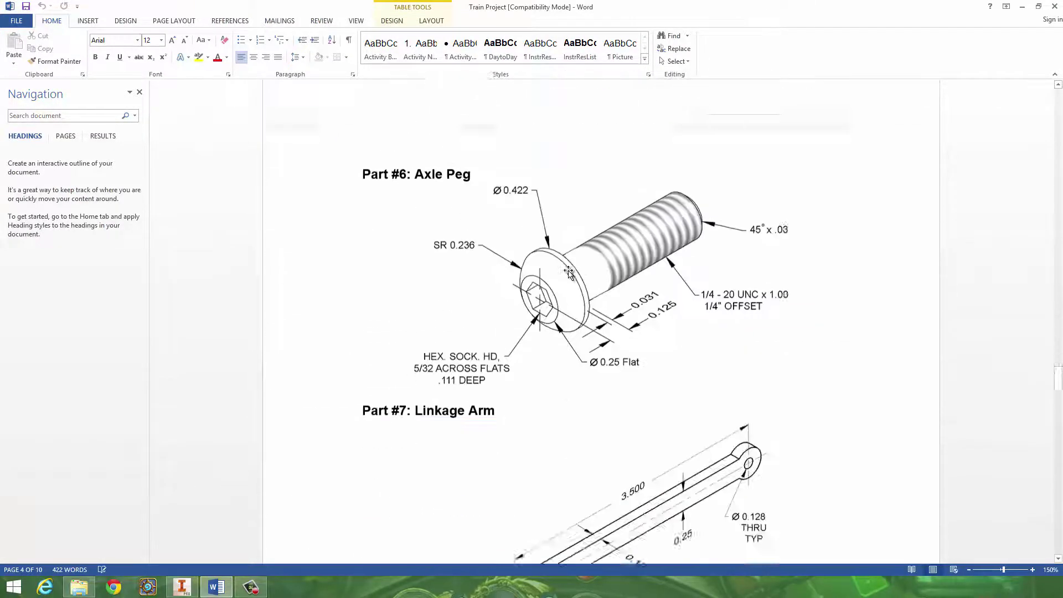
{"action": "scroll", "coordinate": [569, 275], "scroll_direction": "up", "scroll_amount": 1}
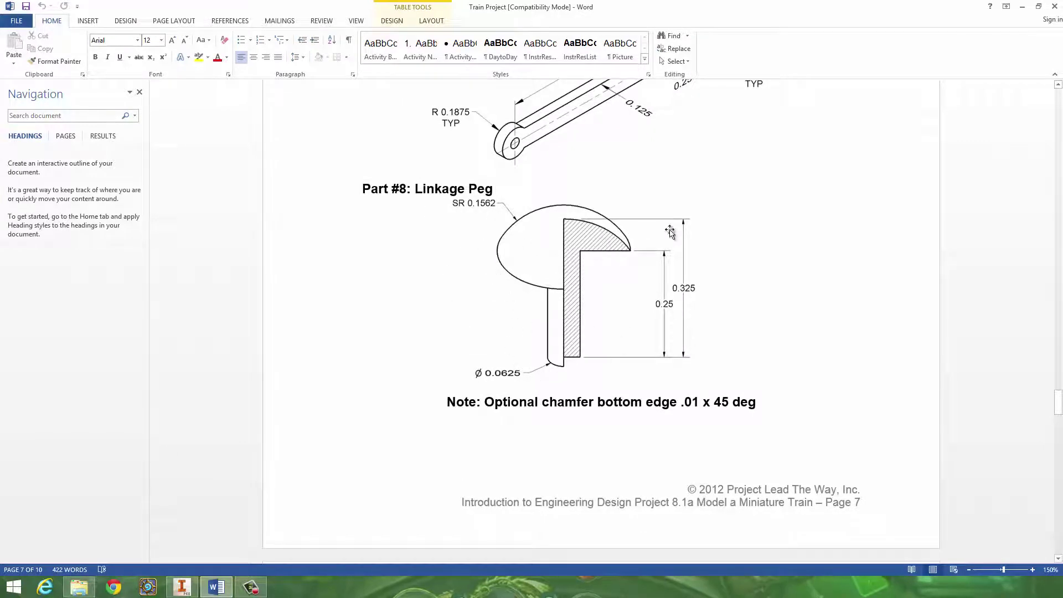
{"action": "scroll", "coordinate": [588, 392], "scroll_direction": "down", "scroll_amount": 2}
{"action": "scroll", "coordinate": [588, 392], "scroll_direction": "down", "scroll_amount": 10}
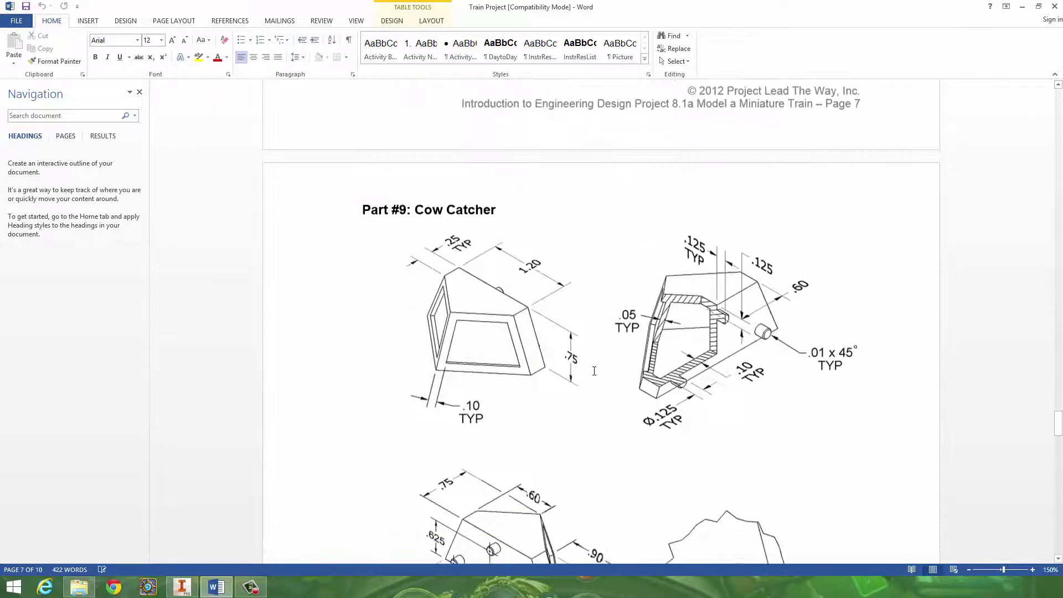
{"action": "scroll", "coordinate": [603, 361], "scroll_direction": "up", "scroll_amount": 20}
{"action": "scroll", "coordinate": [603, 361], "scroll_direction": "up", "scroll_amount": 4}
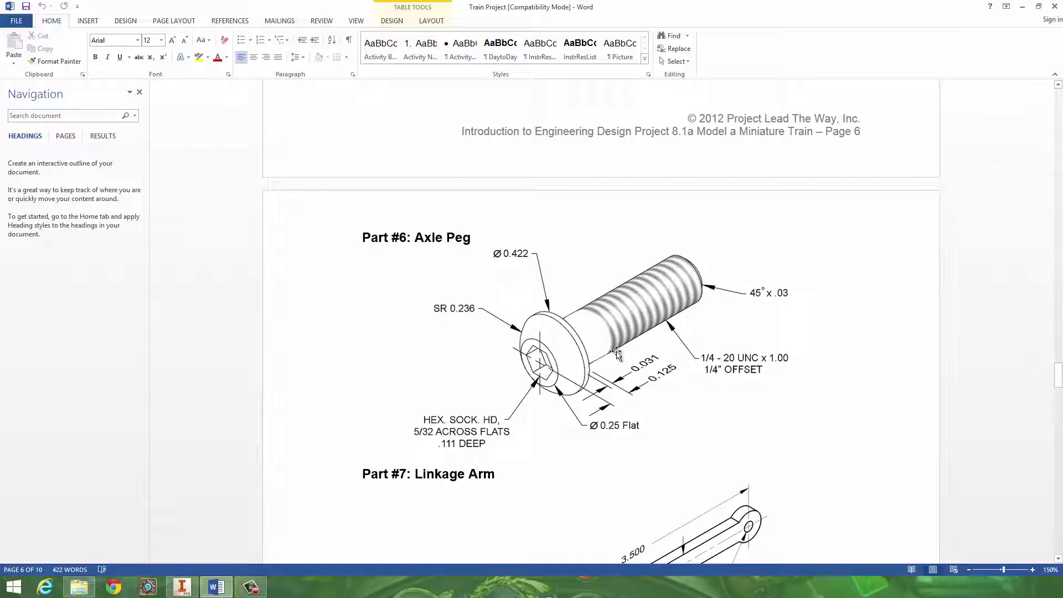
{"action": "scroll", "coordinate": [661, 354], "scroll_direction": "down", "scroll_amount": 1}
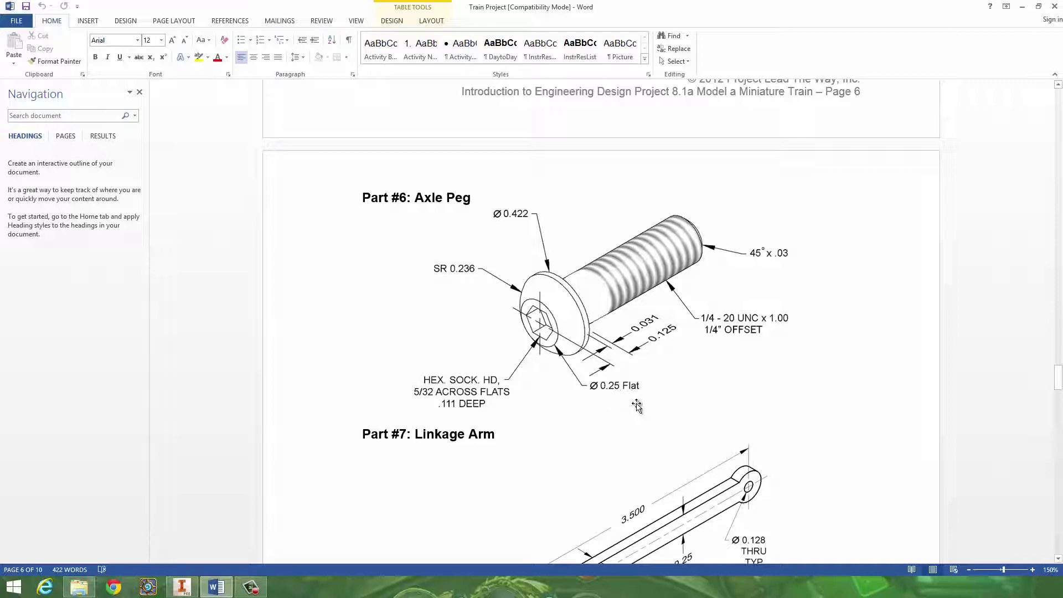
Restore the Word window, view the sketch face-on, and delete the old profile
{"action": "double_click", "coordinate": [785, 11]}
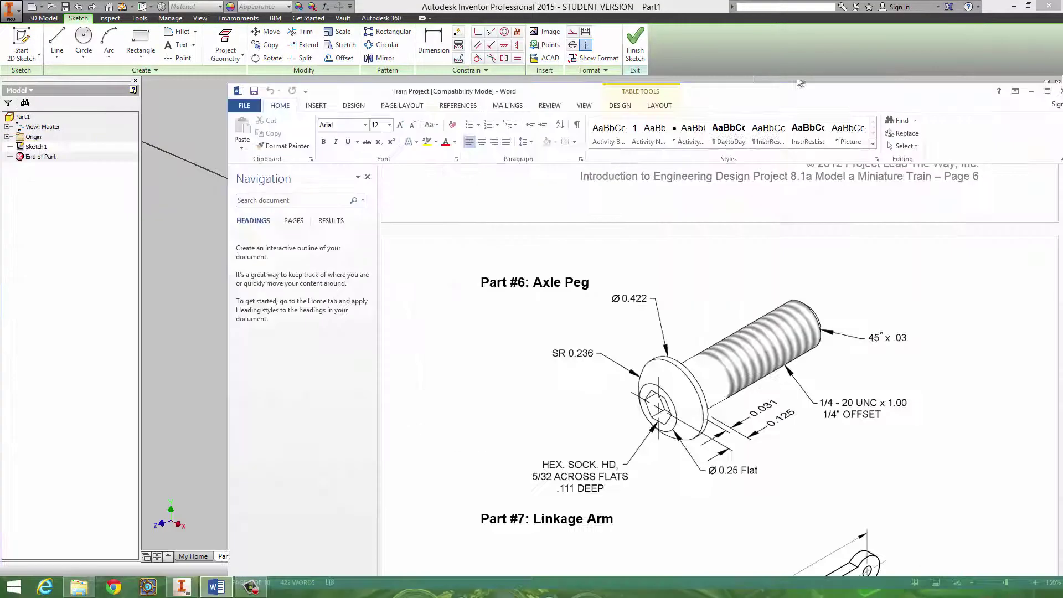
{"action": "left_click", "coordinate": [775, 55]}
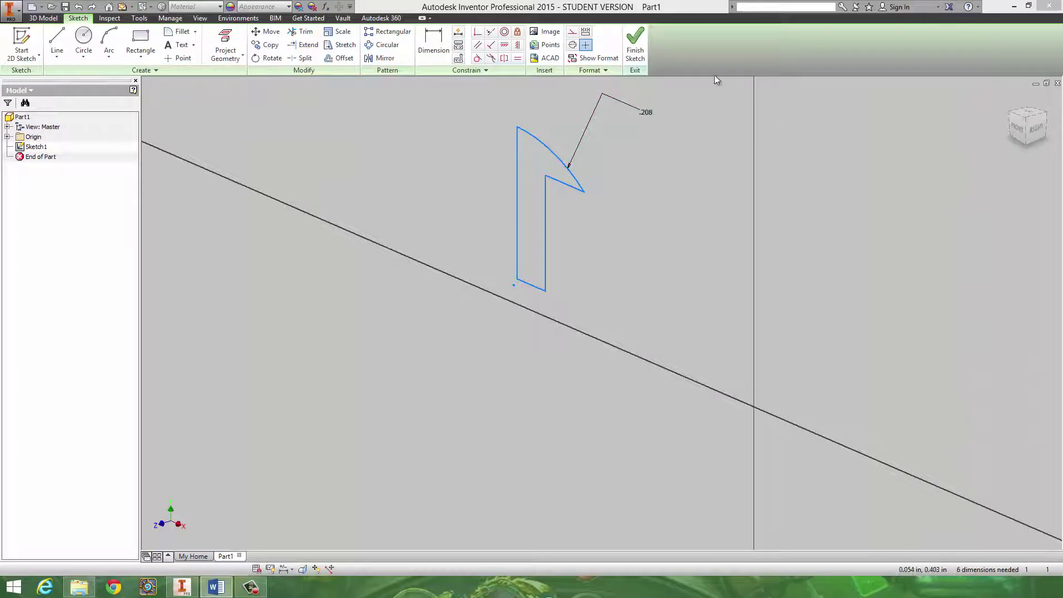
{"action": "left_click", "coordinate": [1017, 133]}
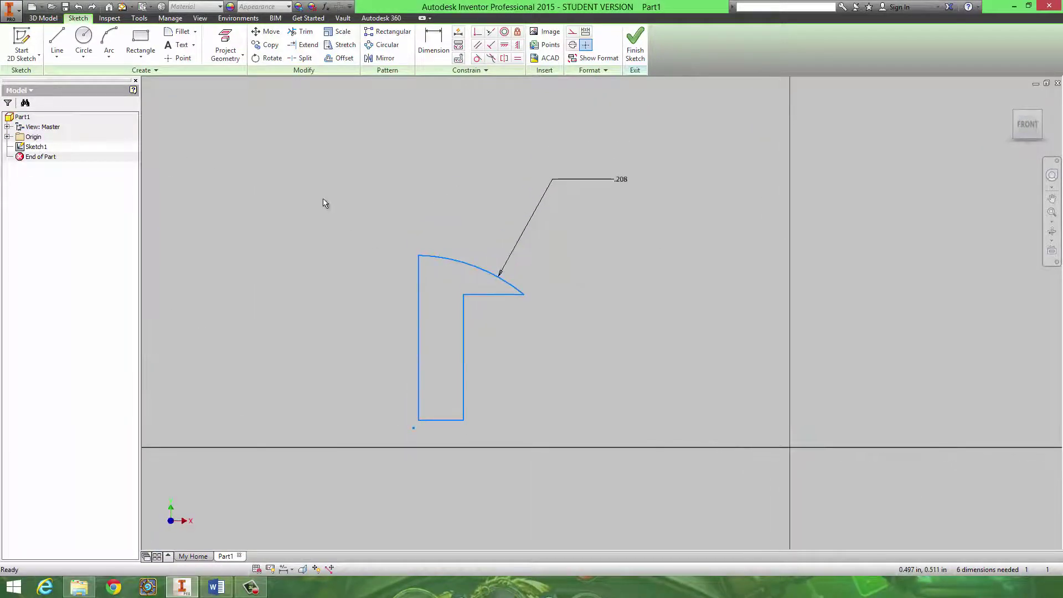
{"action": "left_click_drag", "start_coordinate": [320, 201], "coordinate": [656, 446]}
{"action": "key", "text": "Delete"}
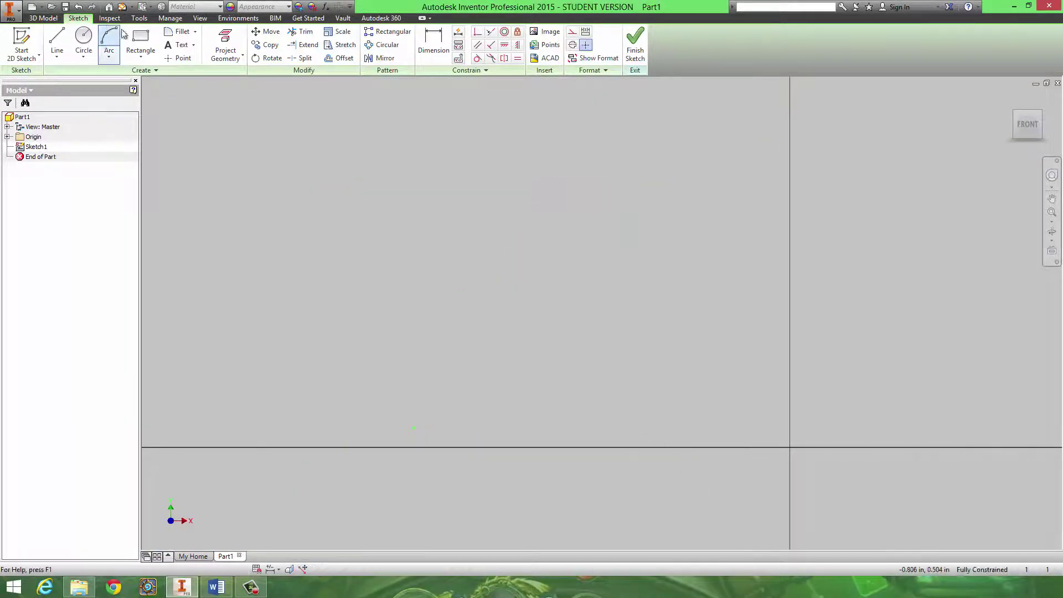
Draw a new circle and compare it against the Axle Peg drawing
{"action": "left_click", "coordinate": [83, 36]}
{"action": "left_click", "coordinate": [538, 257]}
{"action": "left_click", "coordinate": [562, 274]}
{"action": "key", "text": "alt+Tab"}
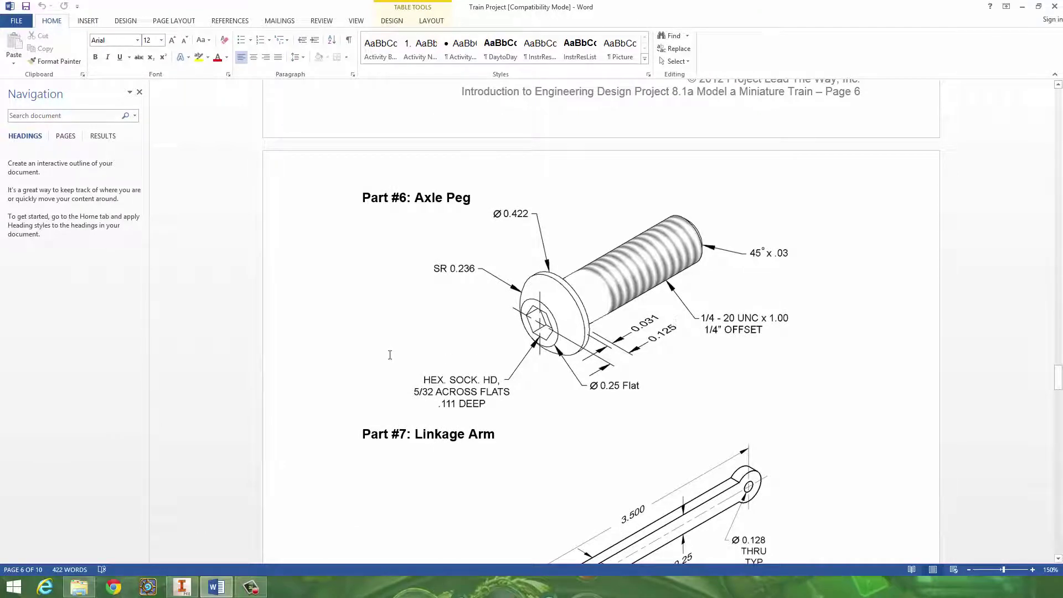
{"action": "key", "text": "alt+Tab"}
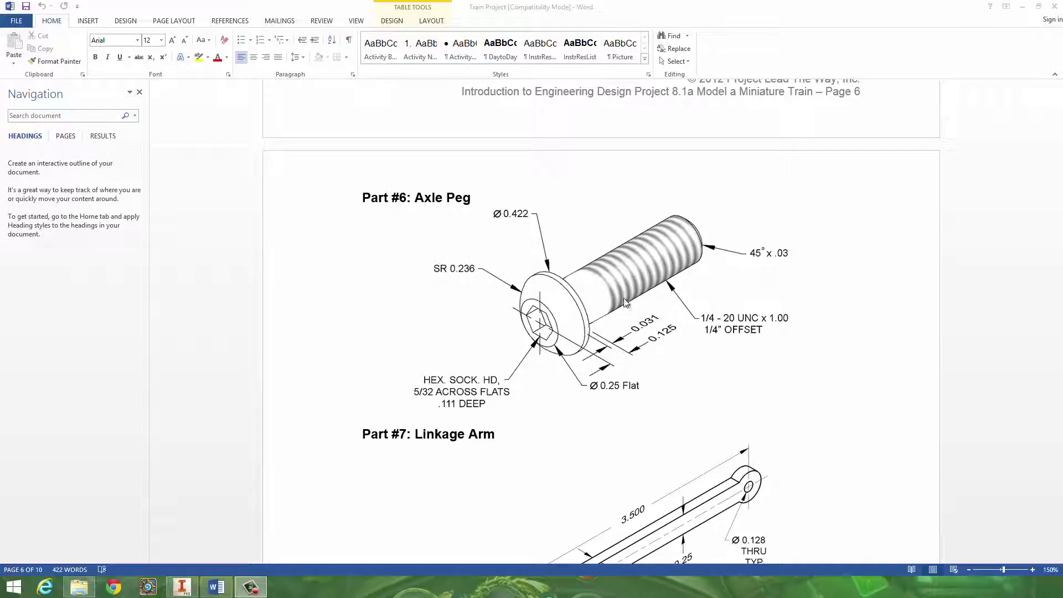
{"action": "left_click", "coordinate": [1023, 6]}
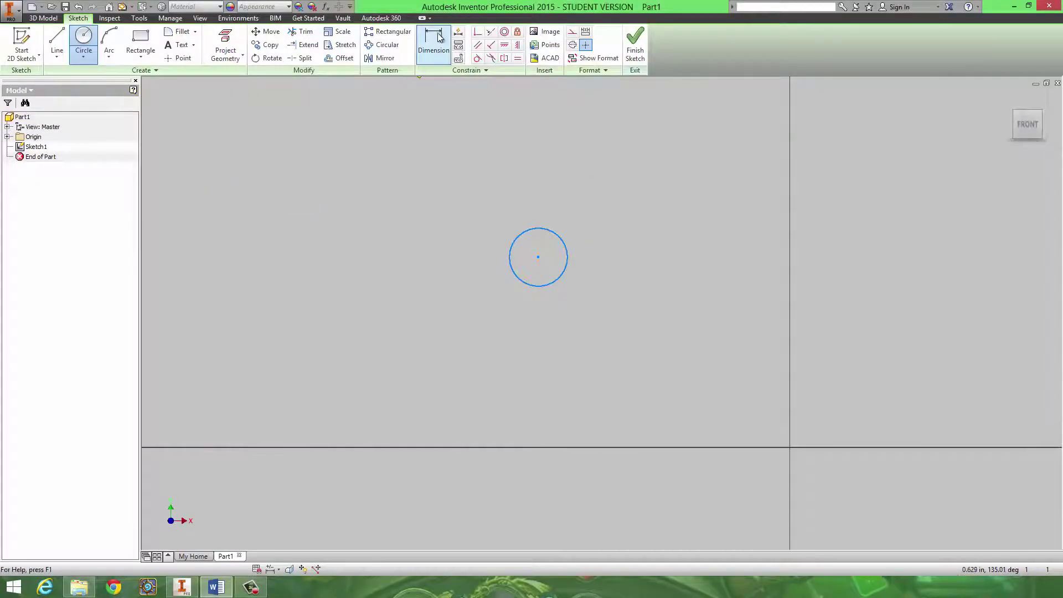
Dimension the circle to 0.25 diameter and finish the sketch
{"action": "left_click", "coordinate": [437, 37]}
{"action": "left_click", "coordinate": [564, 242]}
{"action": "left_click", "coordinate": [606, 206]}
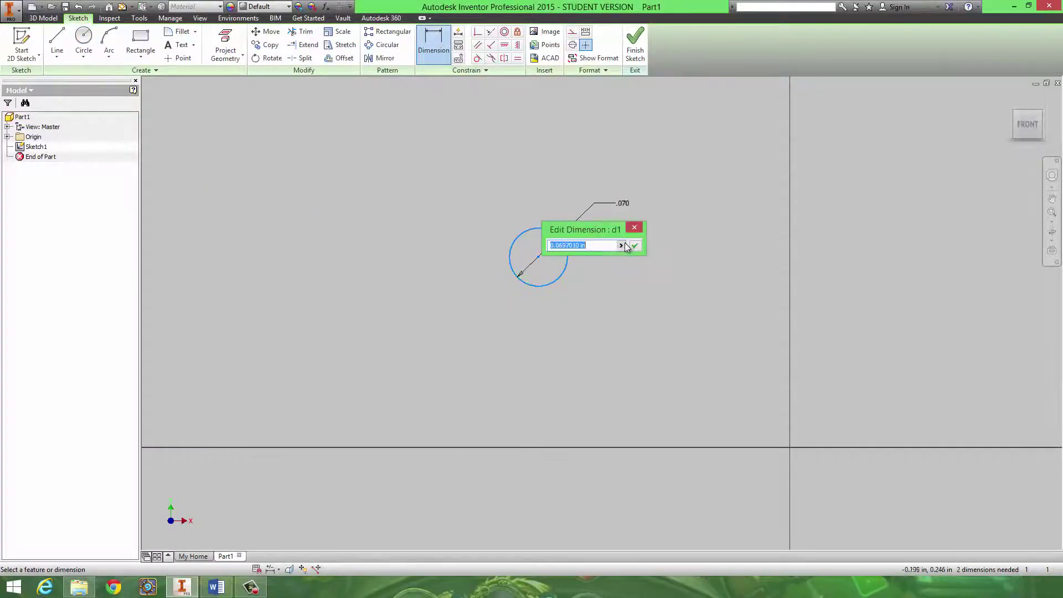
{"action": "type", "text": ".25"}
{"action": "key", "text": "Return"}
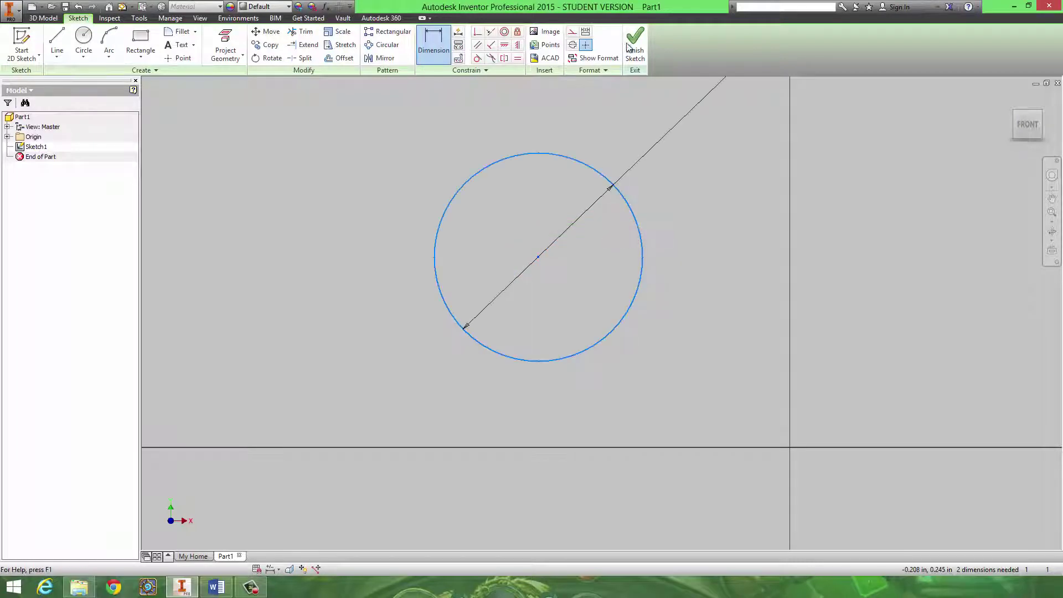
{"action": "left_click", "coordinate": [631, 47]}
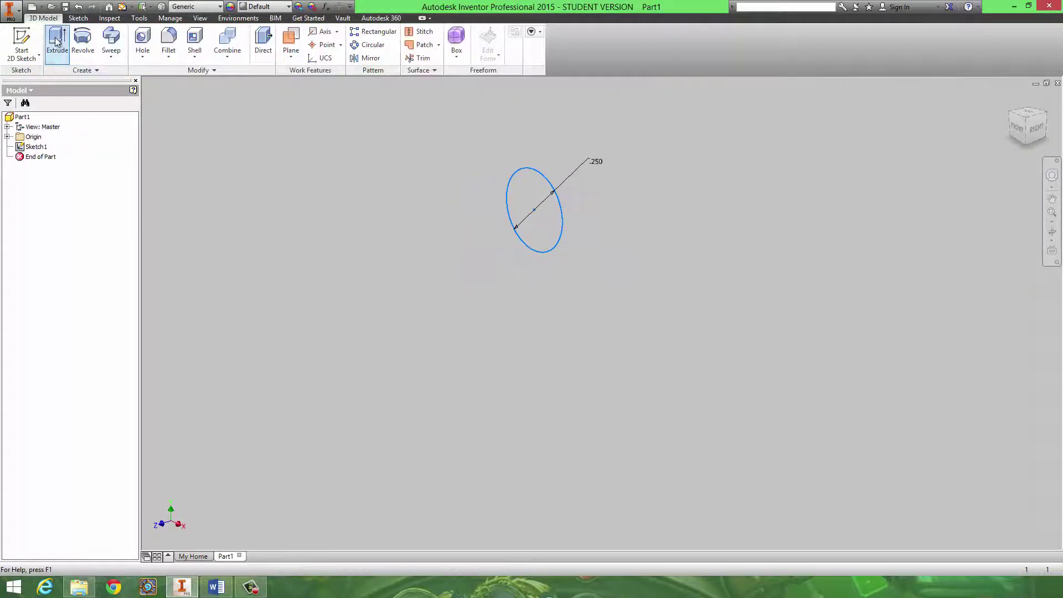
Extrude the .250-diameter circle sketch 1 in to form the cylindrical shaft
{"action": "left_click", "coordinate": [57, 42]}
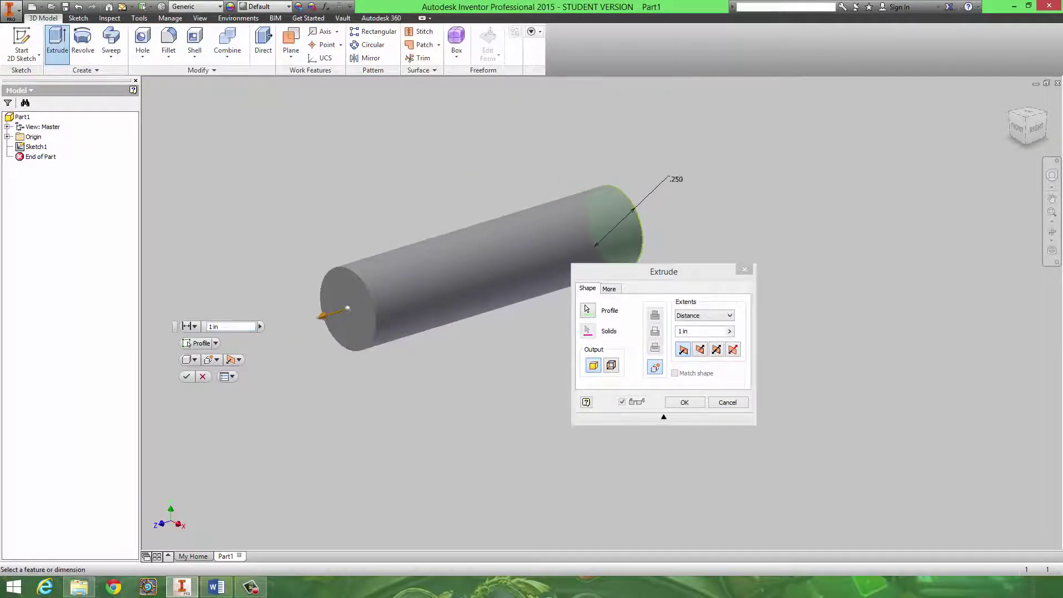
{"action": "key", "text": "alt+Tab"}
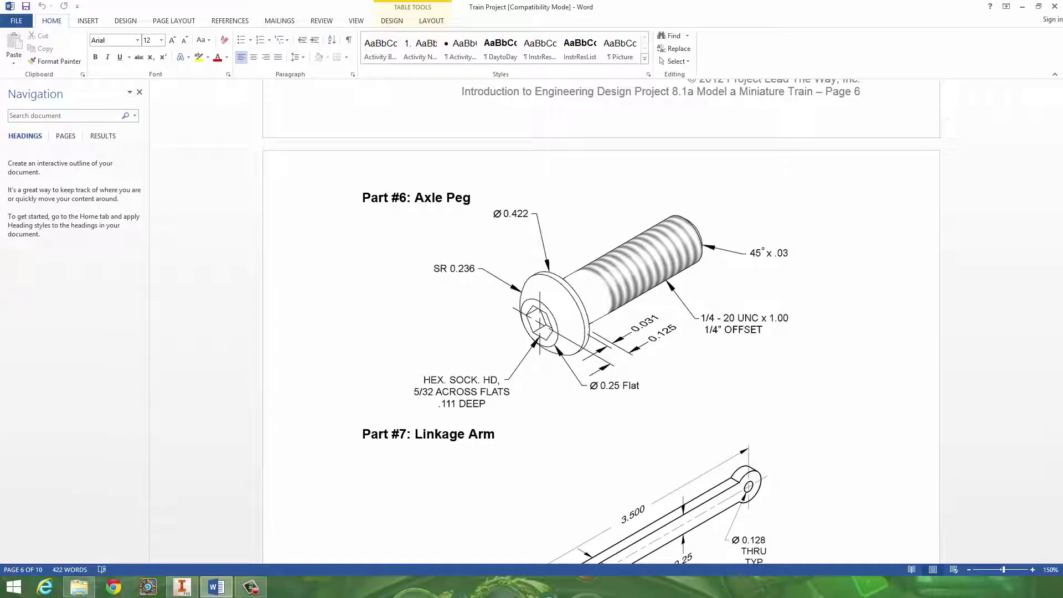
{"action": "key", "text": "F10"}
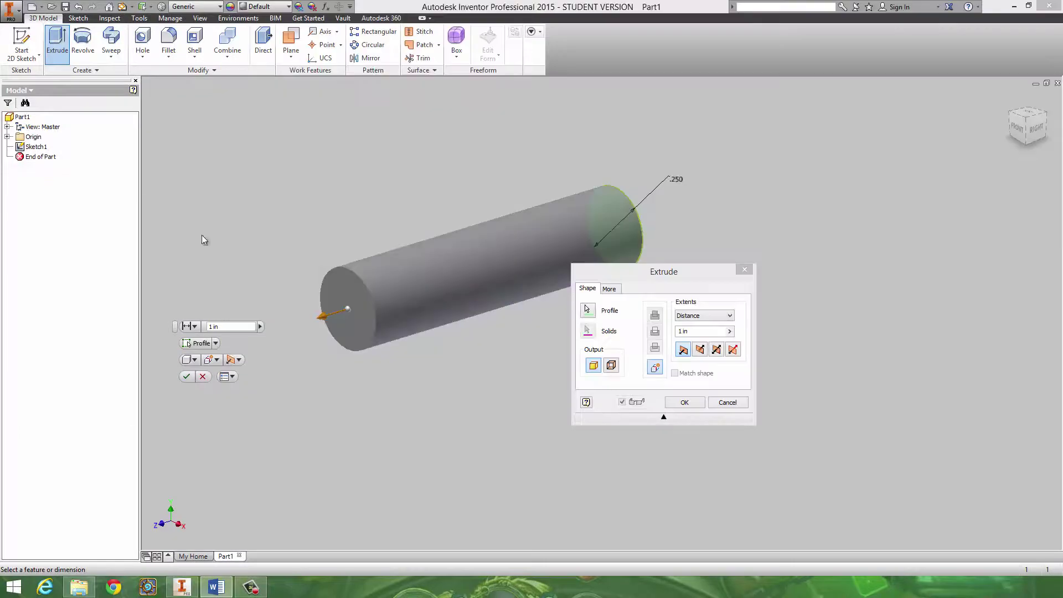
{"action": "left_click", "coordinate": [700, 404]}
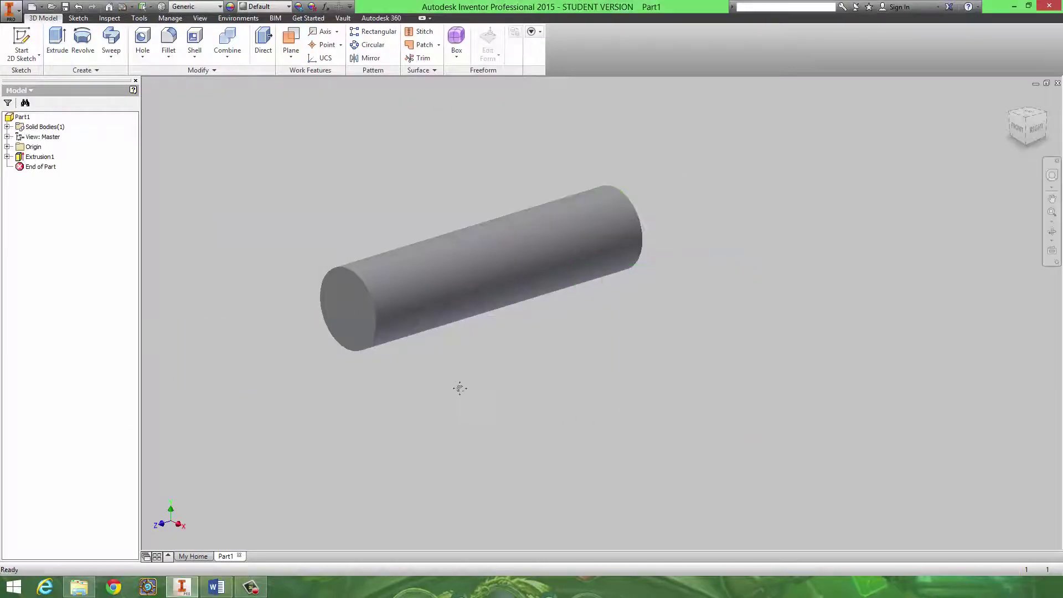
Start a new sketch on the cylinder's end face
{"action": "middle_click_drag", "start_coordinate": [467, 391], "coordinate": [406, 285], "text": "shift"}
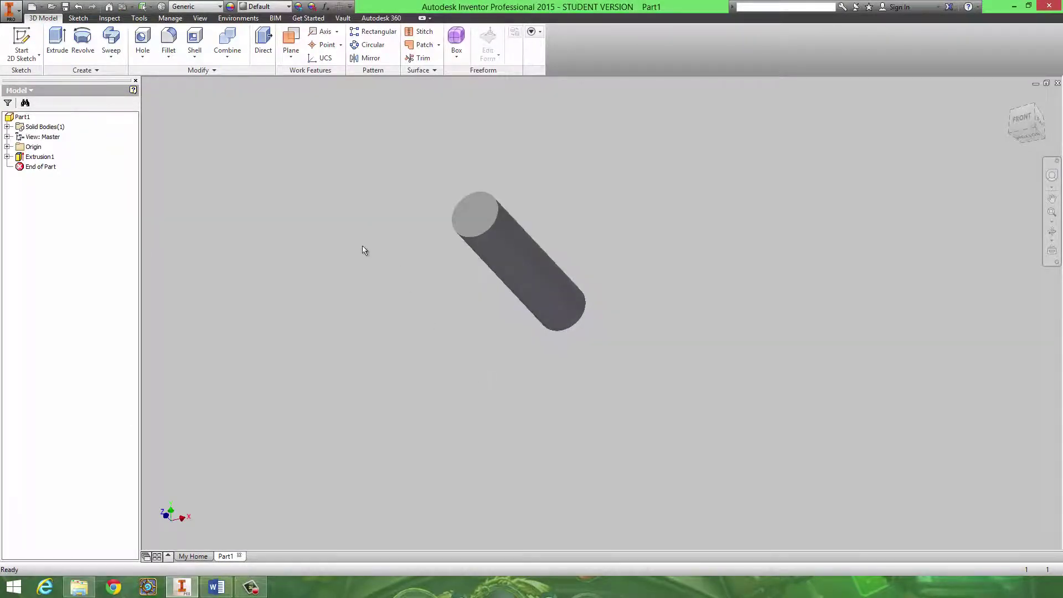
{"action": "left_click", "coordinate": [22, 39]}
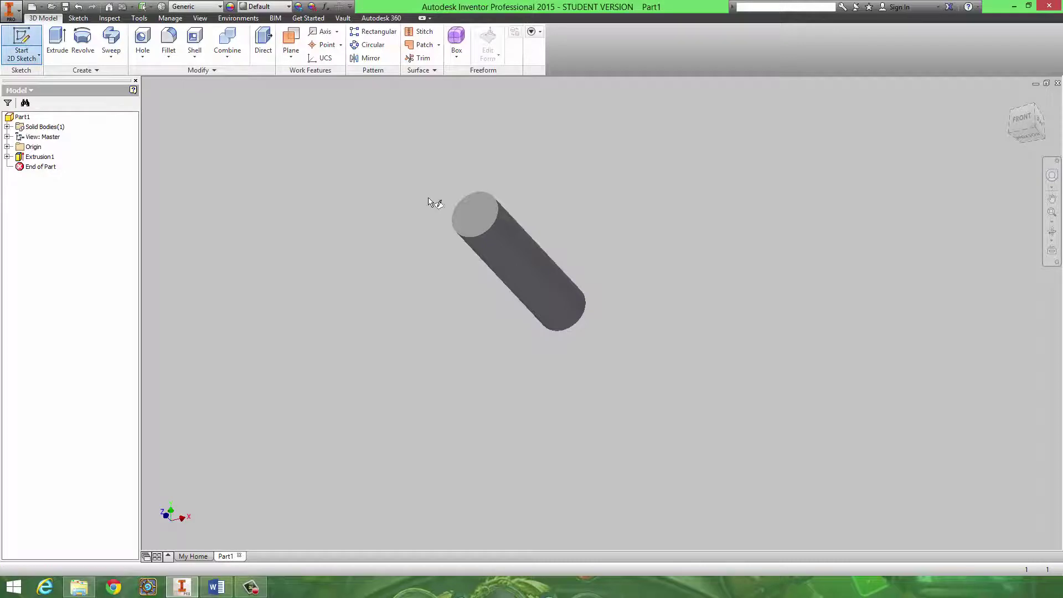
{"action": "left_click", "coordinate": [469, 225]}
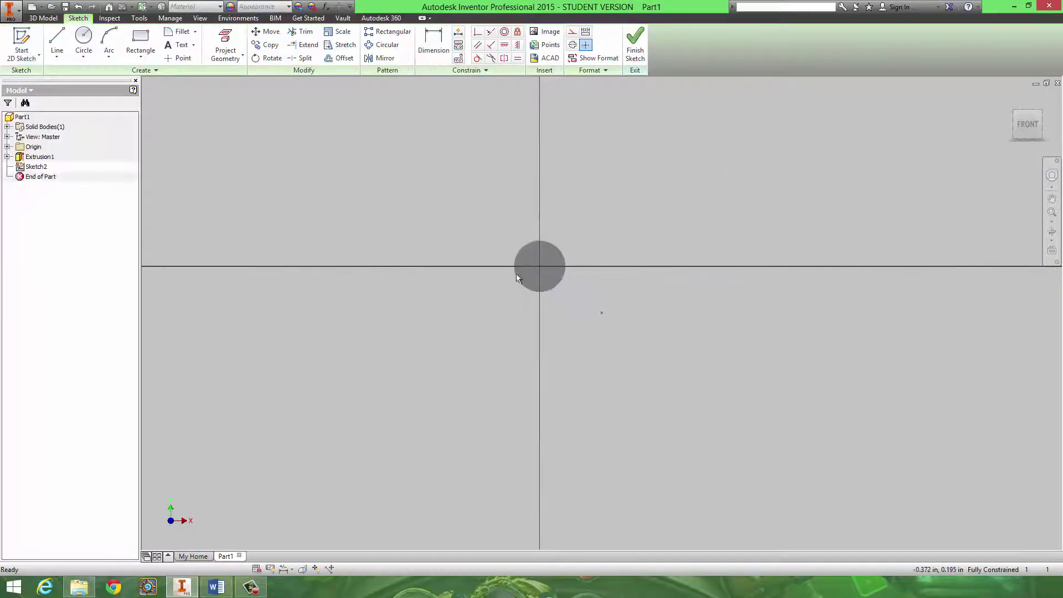
{"action": "key", "text": "alt+Tab"}
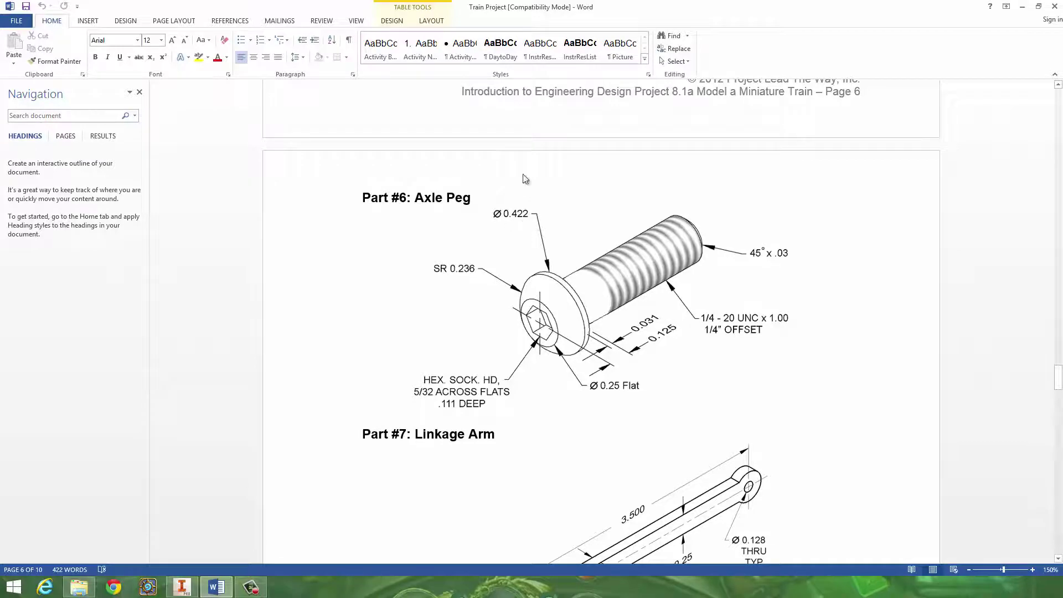
{"action": "key", "text": "alt+Tab"}
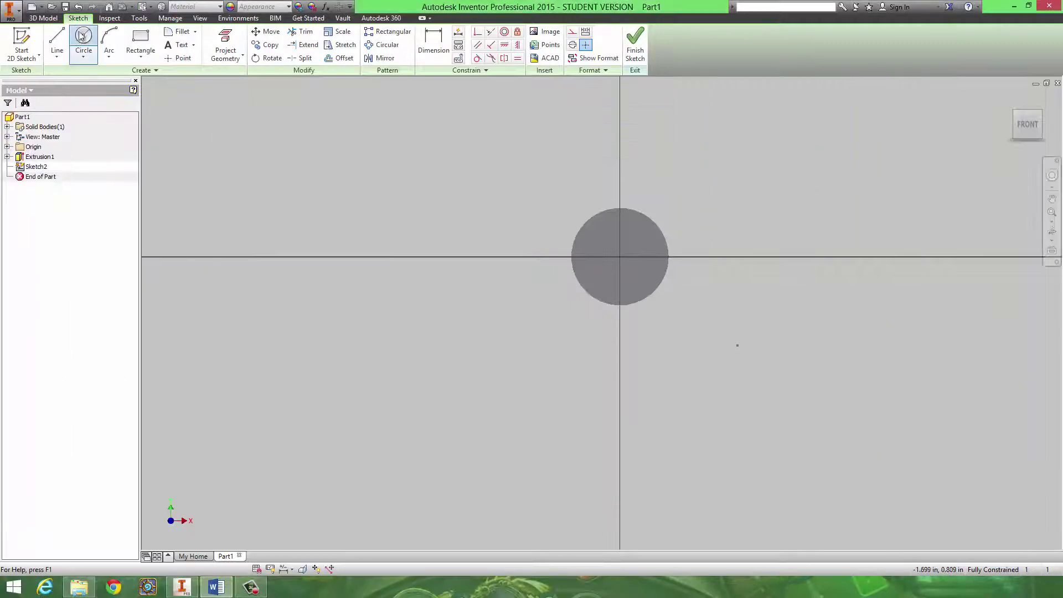
Draw a 0.422-diameter head circle centred on the shaft
{"action": "left_click", "coordinate": [620, 256]}
{"action": "type", "text": ".422"}
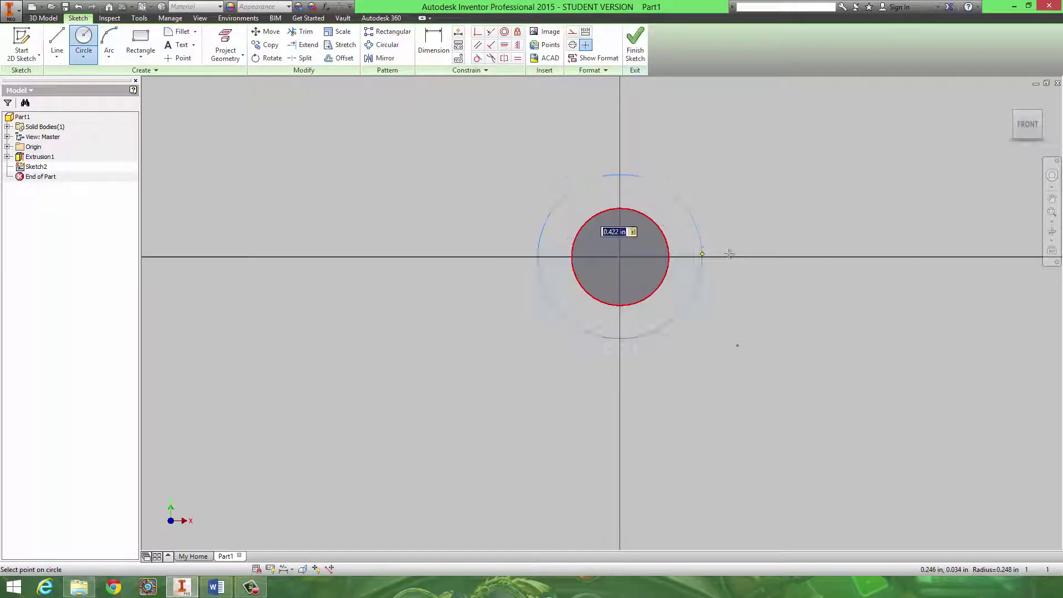
{"action": "key", "text": "Return"}
{"action": "key", "text": "alt+Tab"}
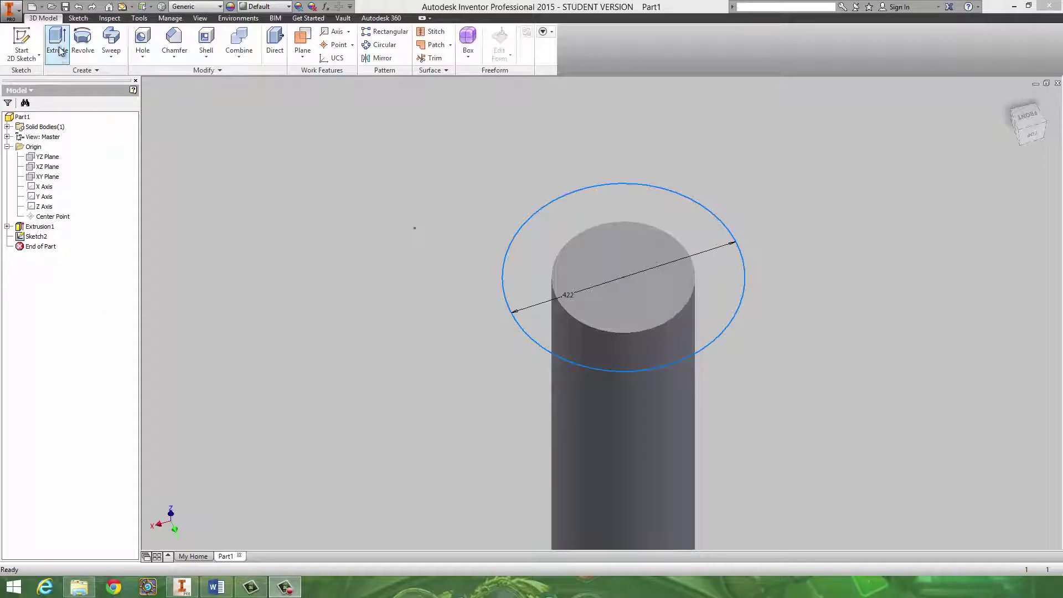
Extrude the .422 circle .125 thick into the head disc and inspect it from the side
{"action": "left_click", "coordinate": [57, 42]}
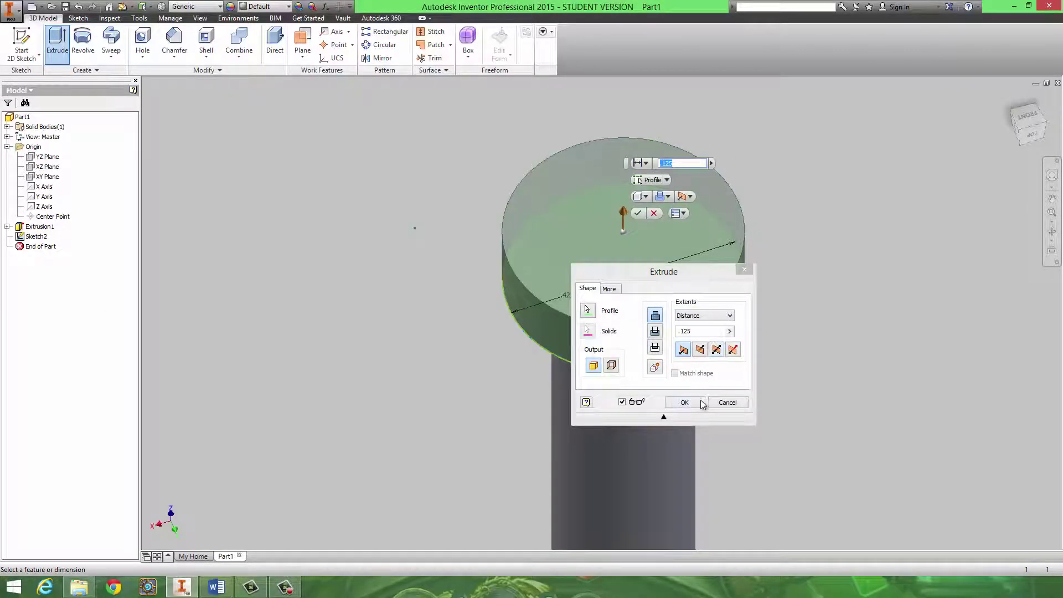
{"action": "left_click", "coordinate": [684, 402]}
{"action": "middle_click_drag", "start_coordinate": [700, 402], "coordinate": [700, 356], "text": "shift"}
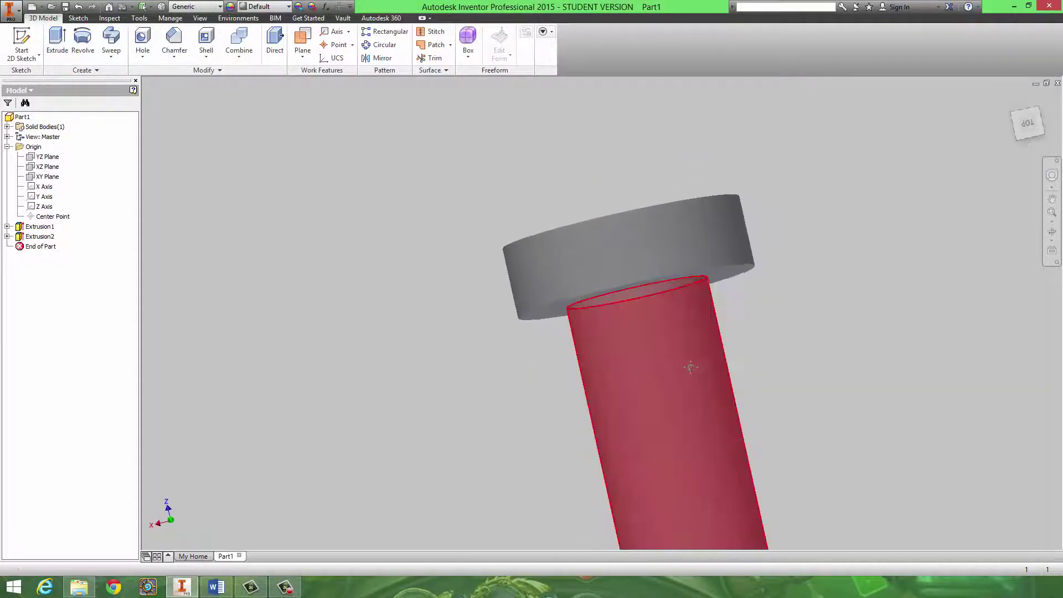
{"action": "key", "text": "F6"}
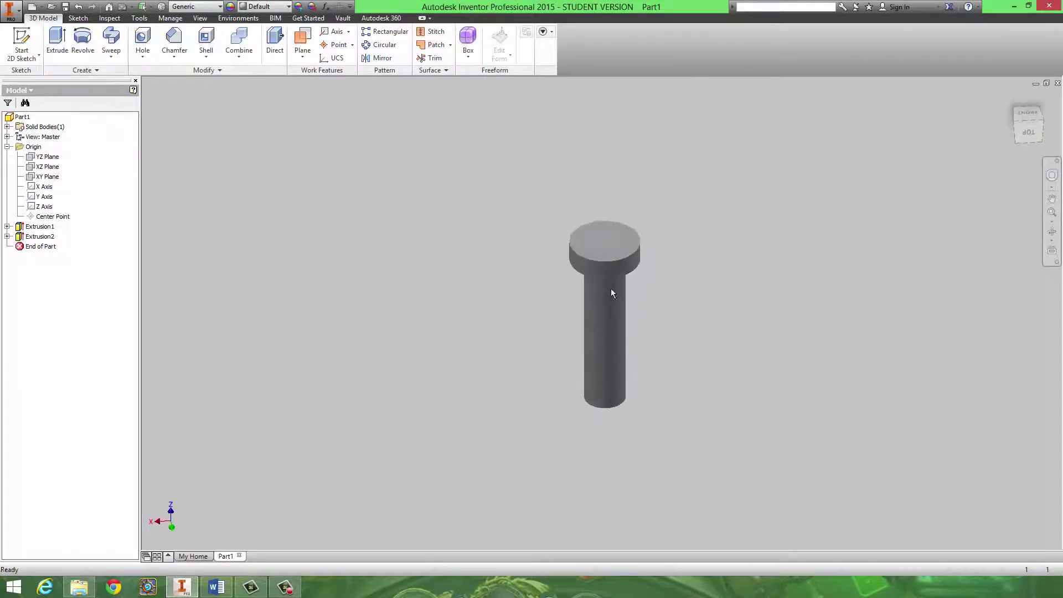
{"action": "middle_click_drag", "start_coordinate": [611, 290], "coordinate": [520, 292], "text": "shift"}
{"action": "scroll", "coordinate": [576, 357], "scroll_direction": "up", "scroll_amount": 5}
{"action": "scroll", "coordinate": [569, 261], "scroll_direction": "up", "scroll_amount": 5}
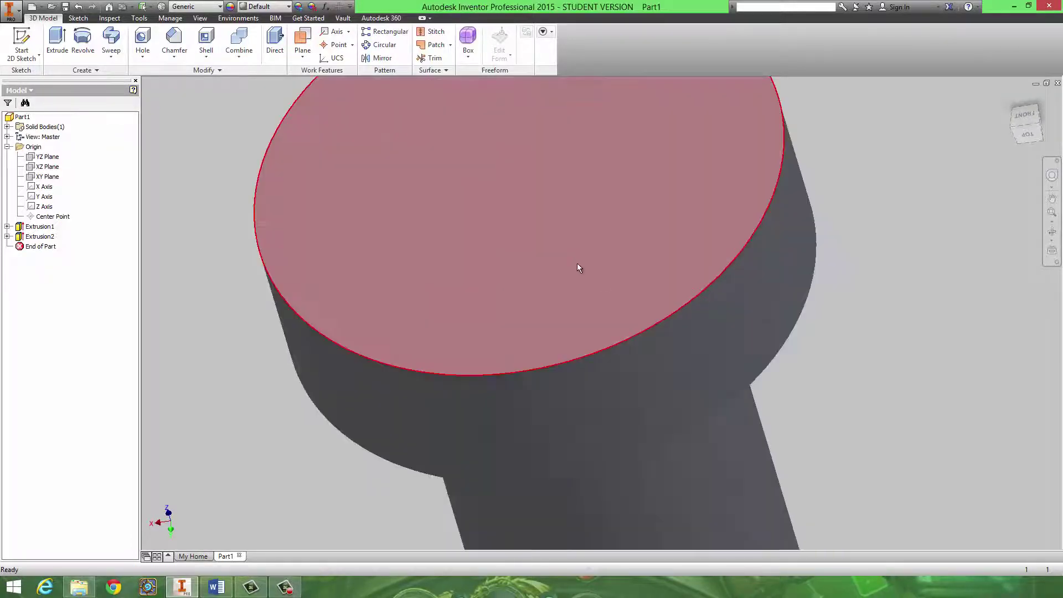
{"action": "scroll", "coordinate": [266, 310], "scroll_direction": "down", "scroll_amount": 2}
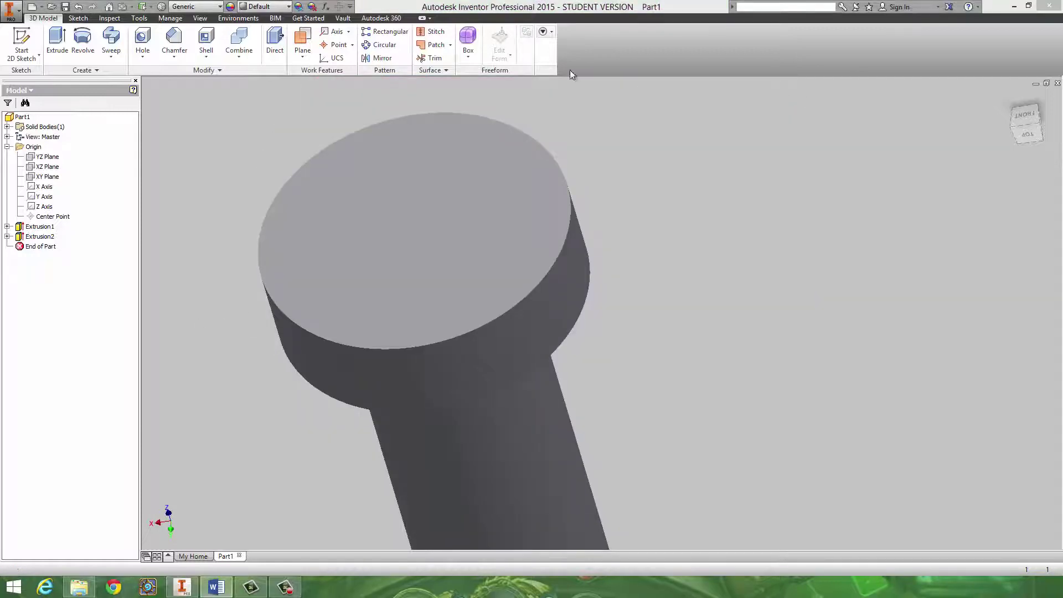
Chamfer the head disc's top circular rim with a .125 distance
{"action": "key", "text": "alt+Tab"}
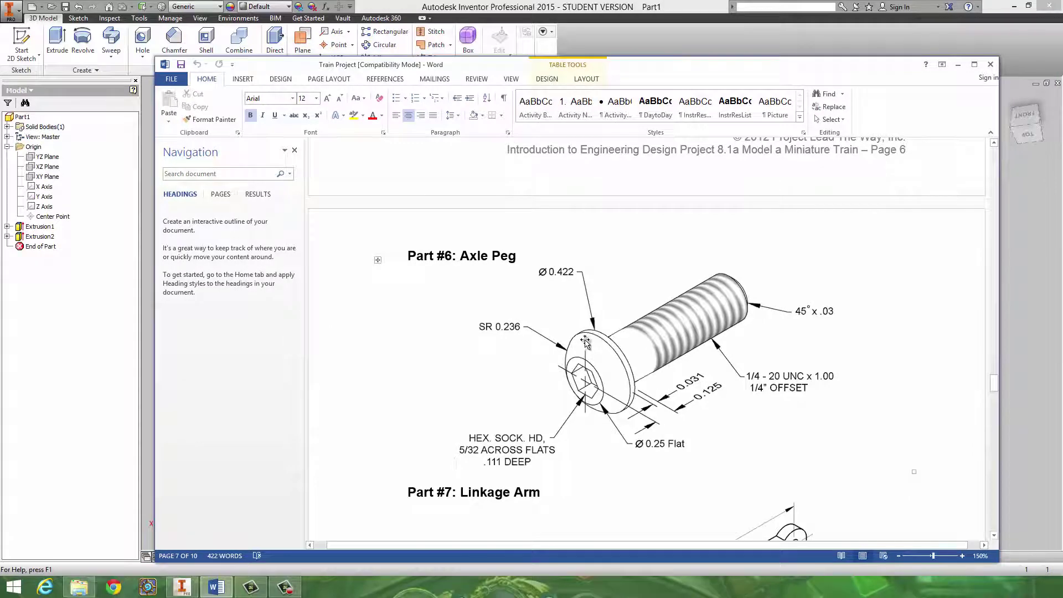
{"action": "key", "text": "alt+Tab"}
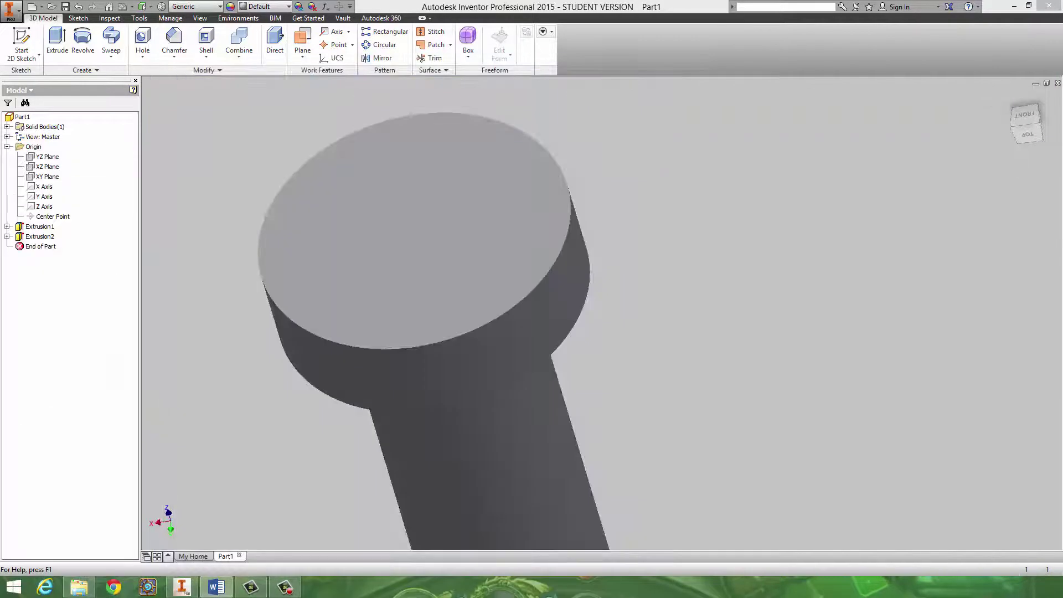
{"action": "left_click", "coordinate": [174, 57]}
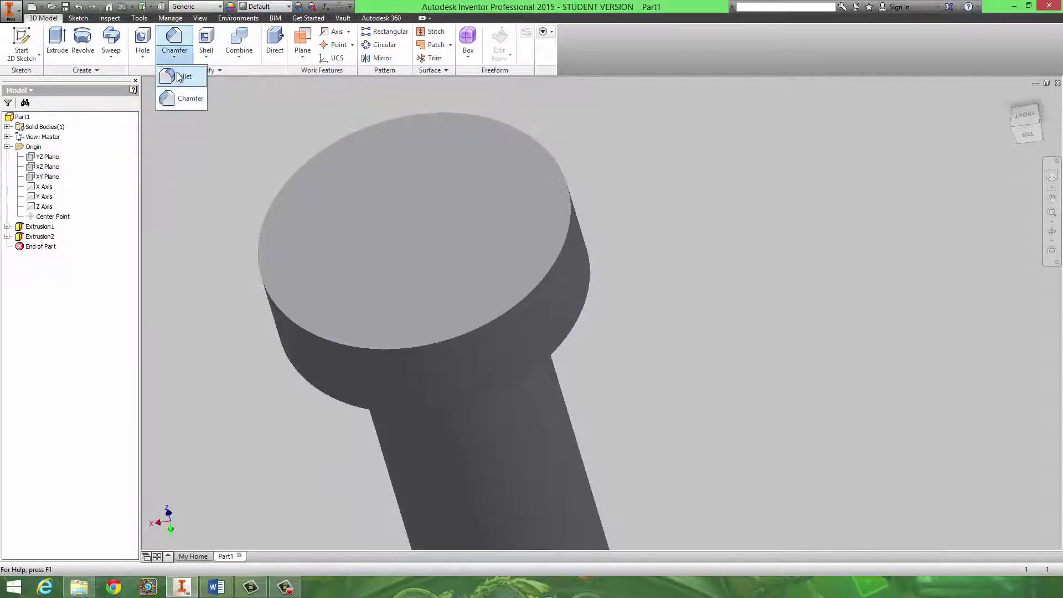
{"action": "left_click", "coordinate": [176, 100]}
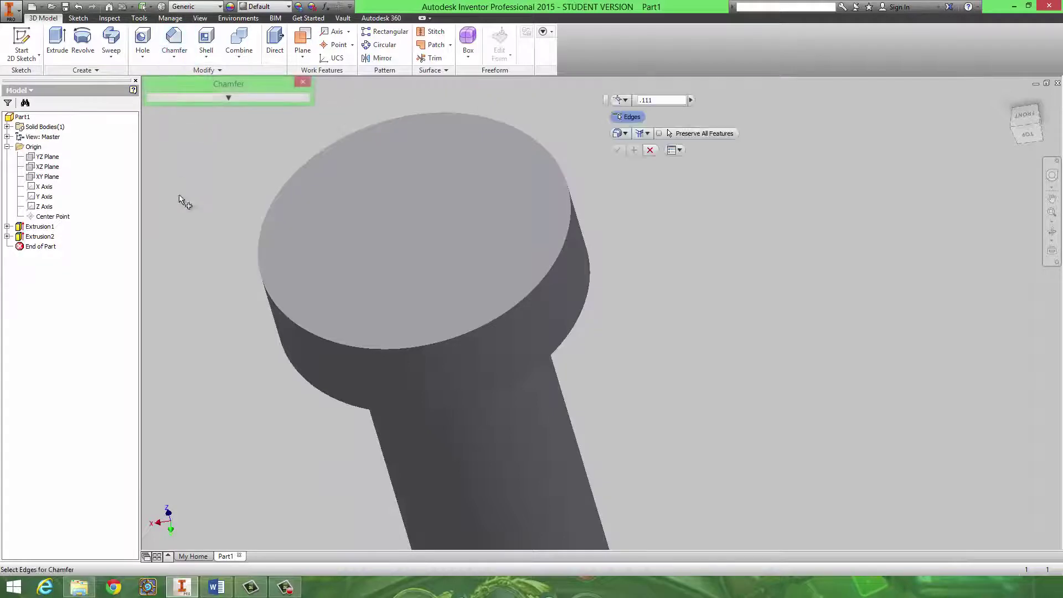
{"action": "left_click", "coordinate": [485, 115]}
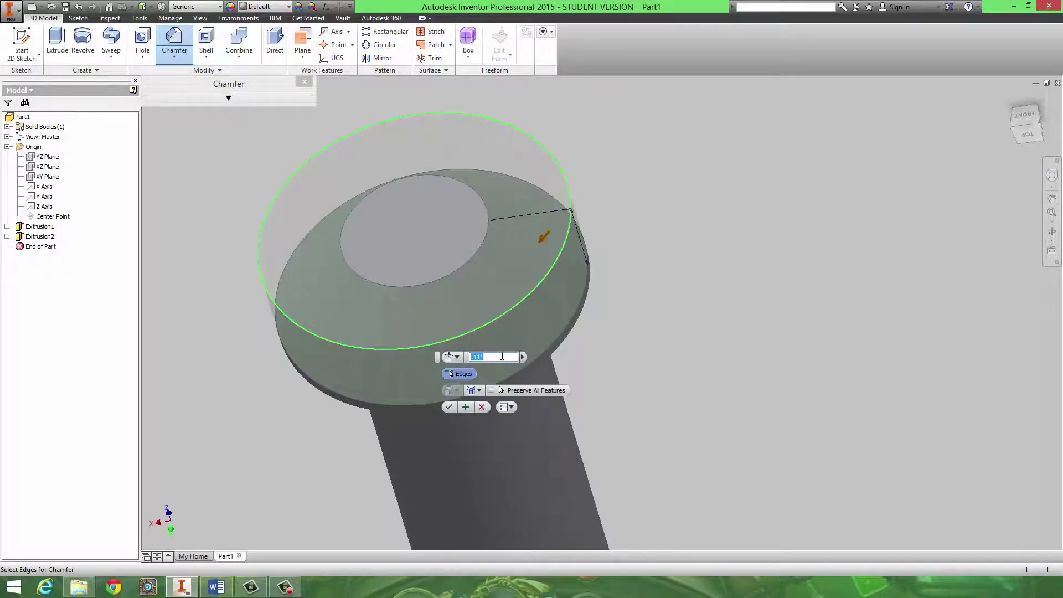
{"action": "left_click", "coordinate": [556, 244], "text": "ctrl"}
{"action": "key", "text": "alt+Tab"}
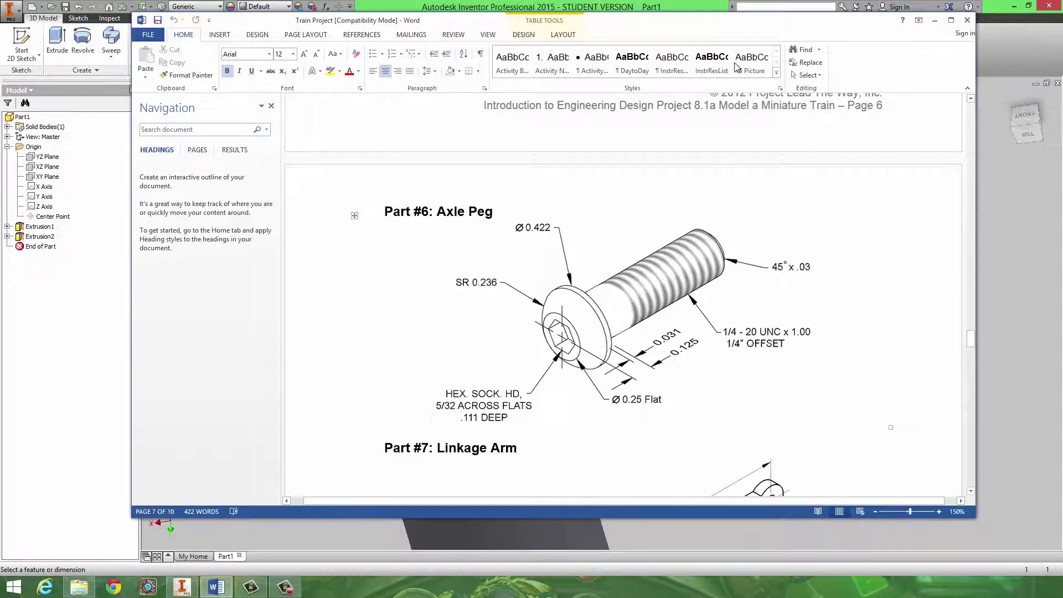
{"action": "left_click", "coordinate": [935, 20]}
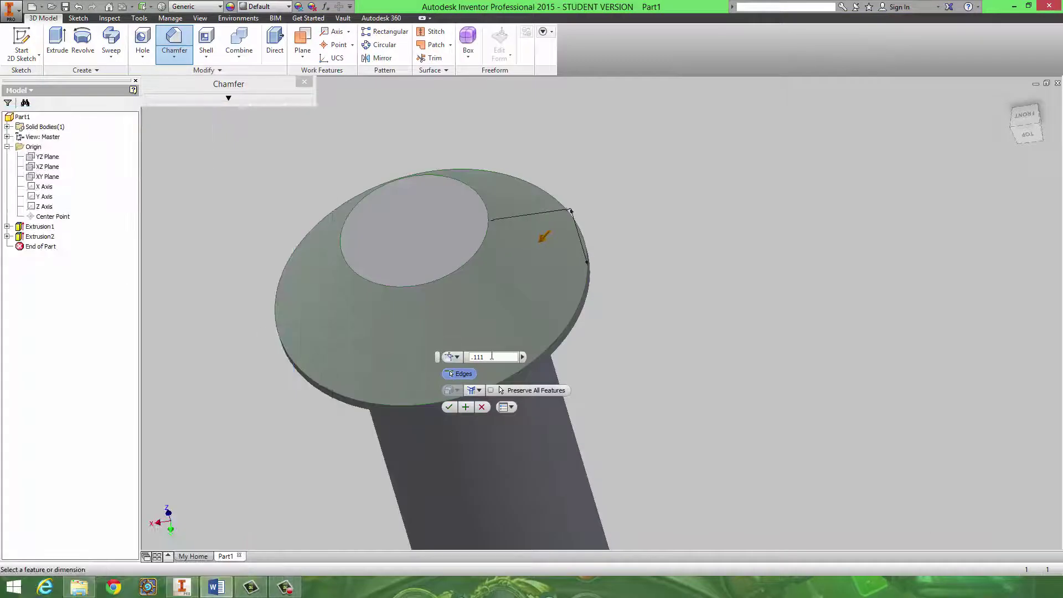
{"action": "left_click", "coordinate": [506, 357]}
{"action": "type", "text": ".125-.0"}
{"action": "key", "text": "Return"}
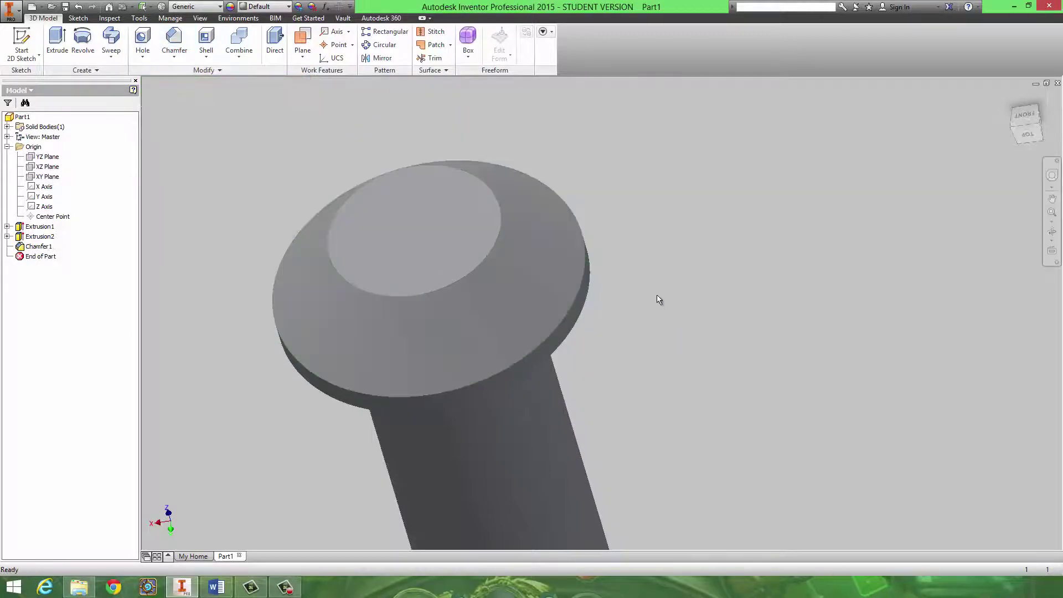
Start a new sketch on the peg head's top face
{"action": "middle_click_drag", "start_coordinate": [630, 302], "coordinate": [209, 124], "text": "shift"}
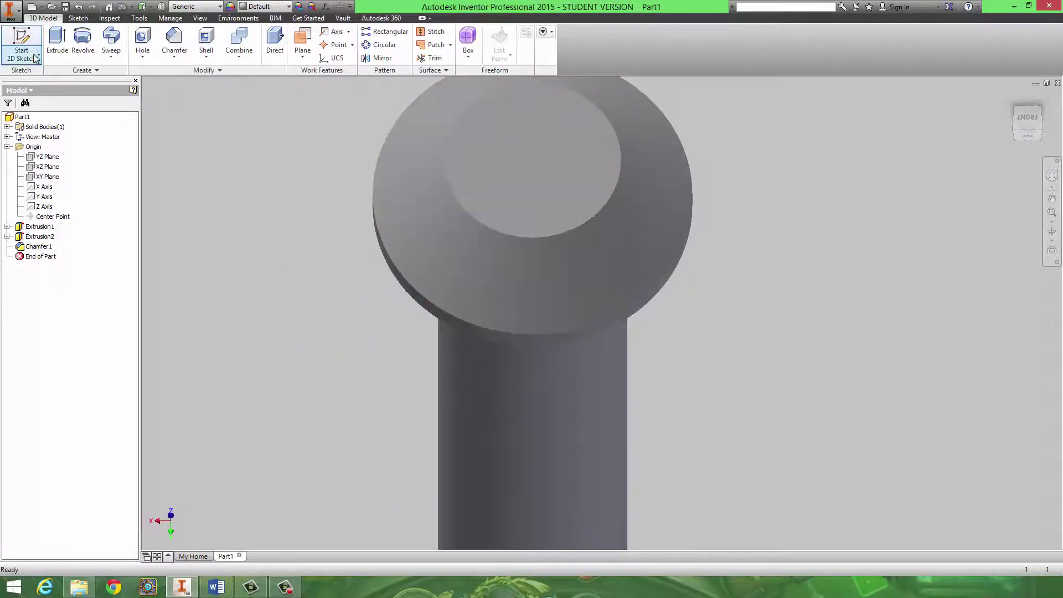
{"action": "key", "text": "s"}
{"action": "left_click", "coordinate": [556, 175]}
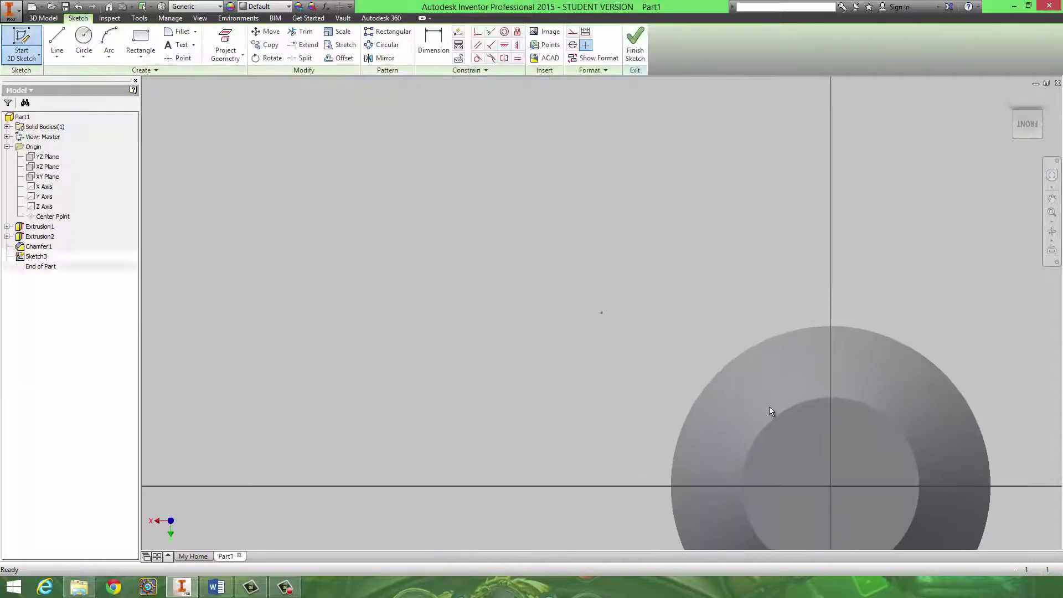
{"action": "key", "text": "alt+Tab"}
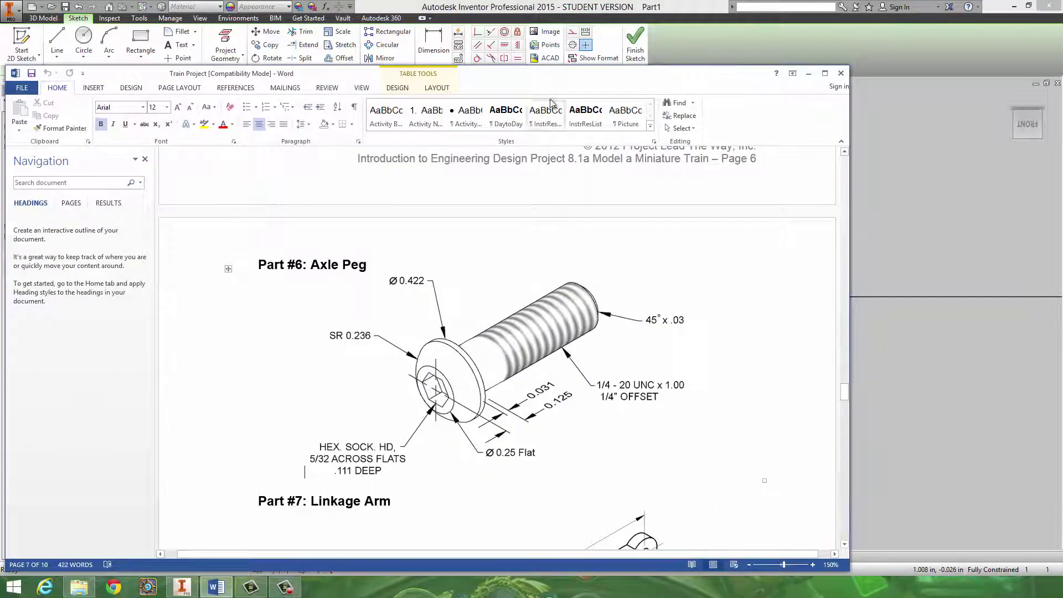
{"action": "key", "text": "alt+Tab"}
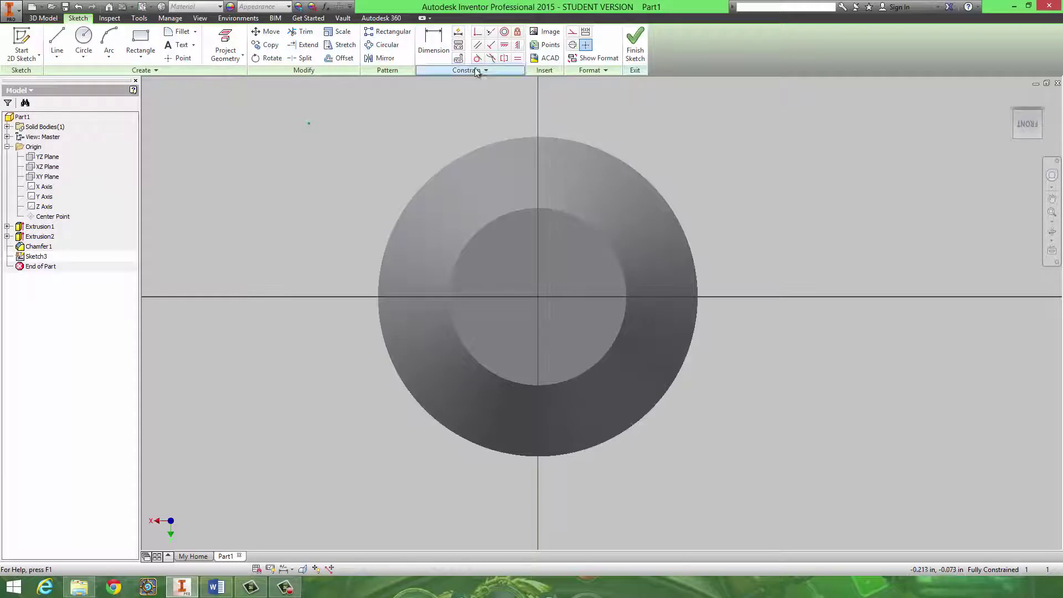
Draw a six-sided polygon centred on the sketch origin
{"action": "left_click", "coordinate": [87, 61]}
{"action": "left_click", "coordinate": [58, 56]}
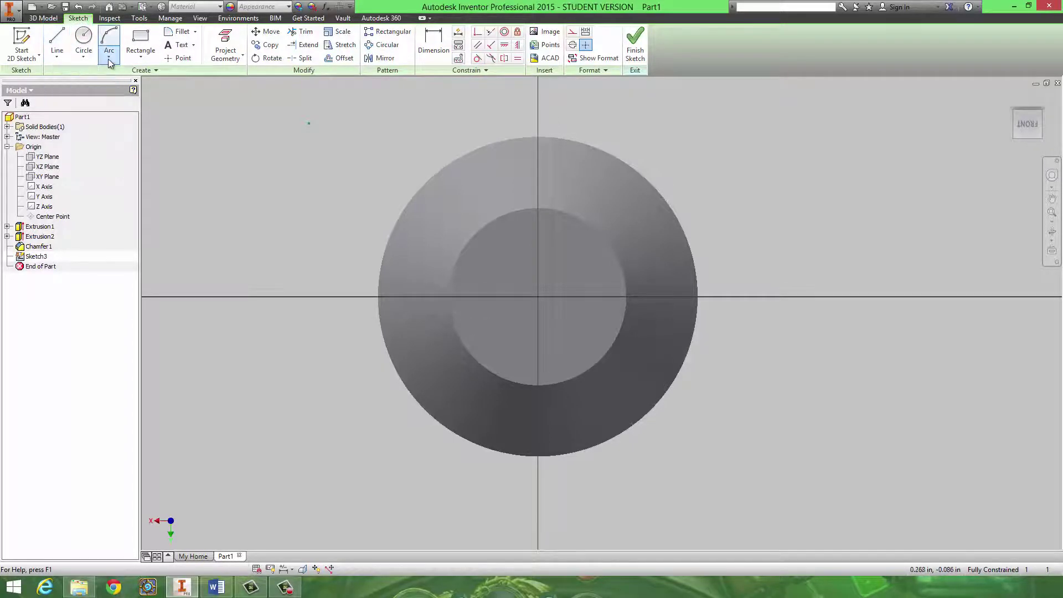
{"action": "left_click", "coordinate": [144, 62]}
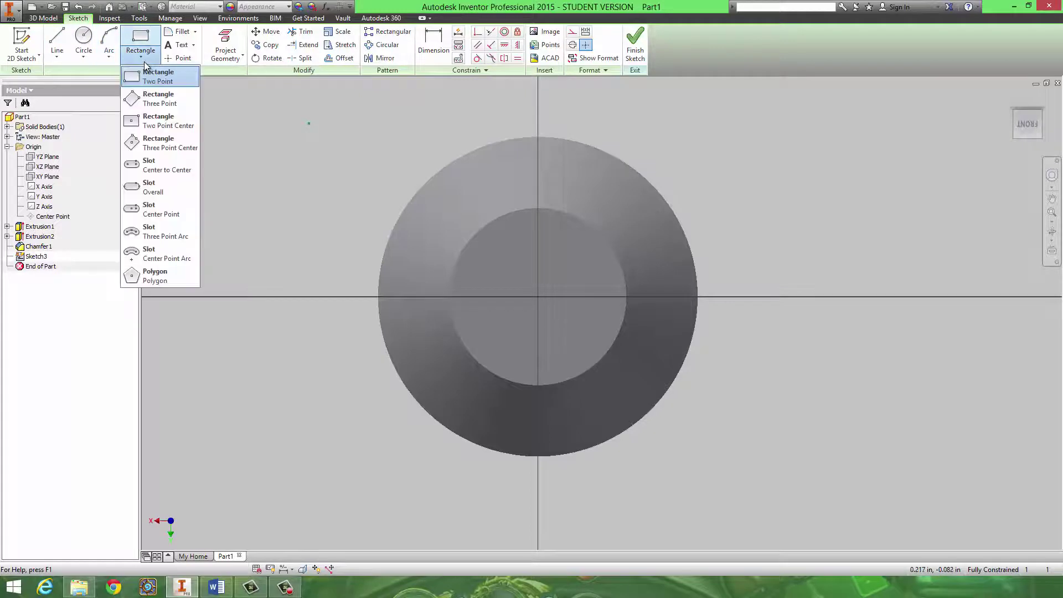
{"action": "left_click", "coordinate": [152, 275]}
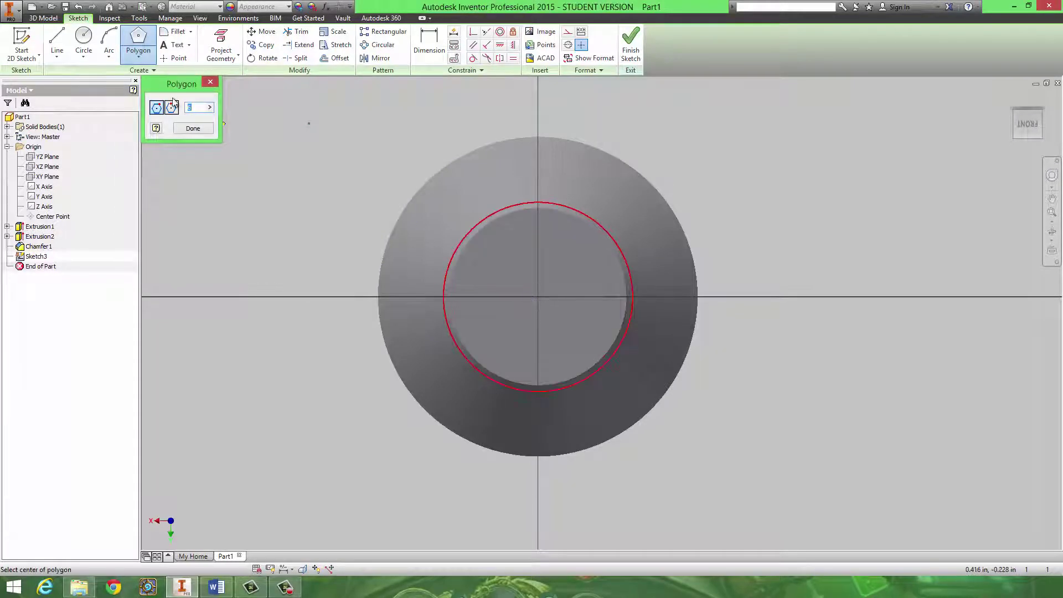
{"action": "type", "text": "6"}
{"action": "left_click", "coordinate": [538, 296]}
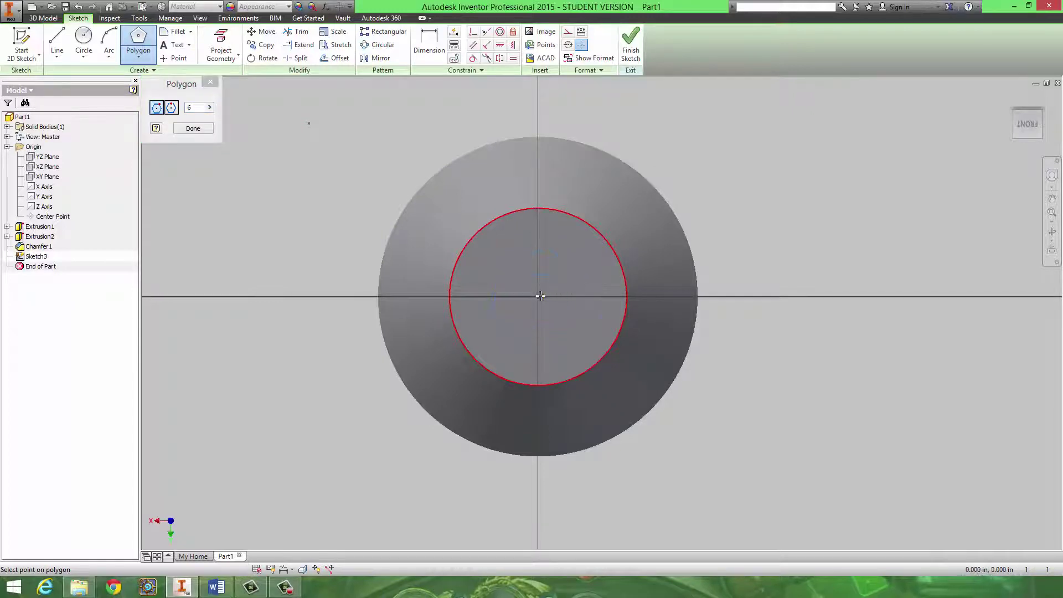
{"action": "left_click", "coordinate": [590, 295]}
{"action": "key", "text": "Escape"}
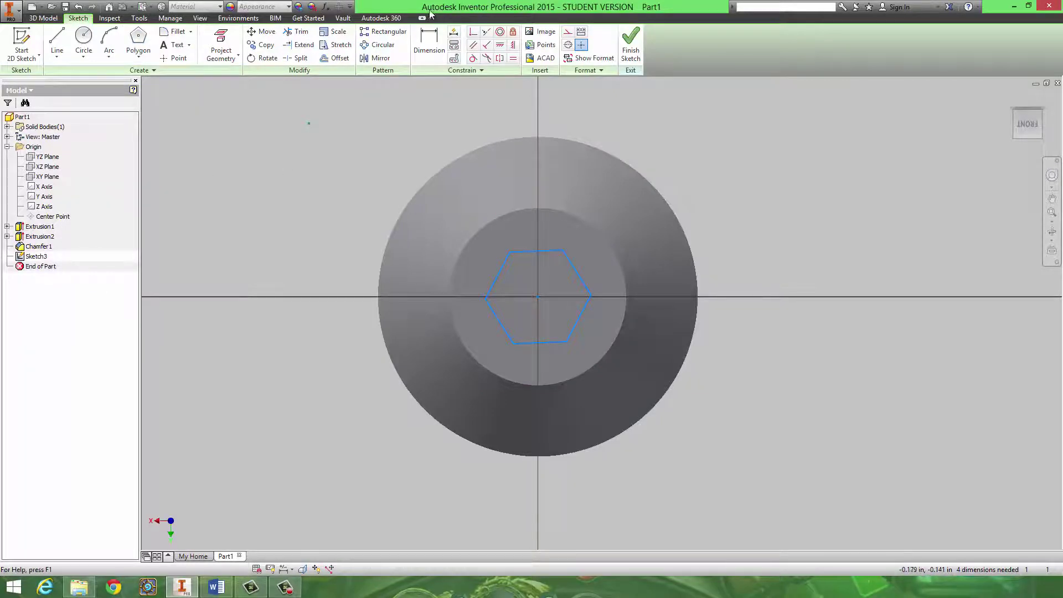
Dimension the hexagon 5/32 (.156) across two opposite flats
{"action": "key", "text": "d"}
{"action": "left_click", "coordinate": [575, 267]}
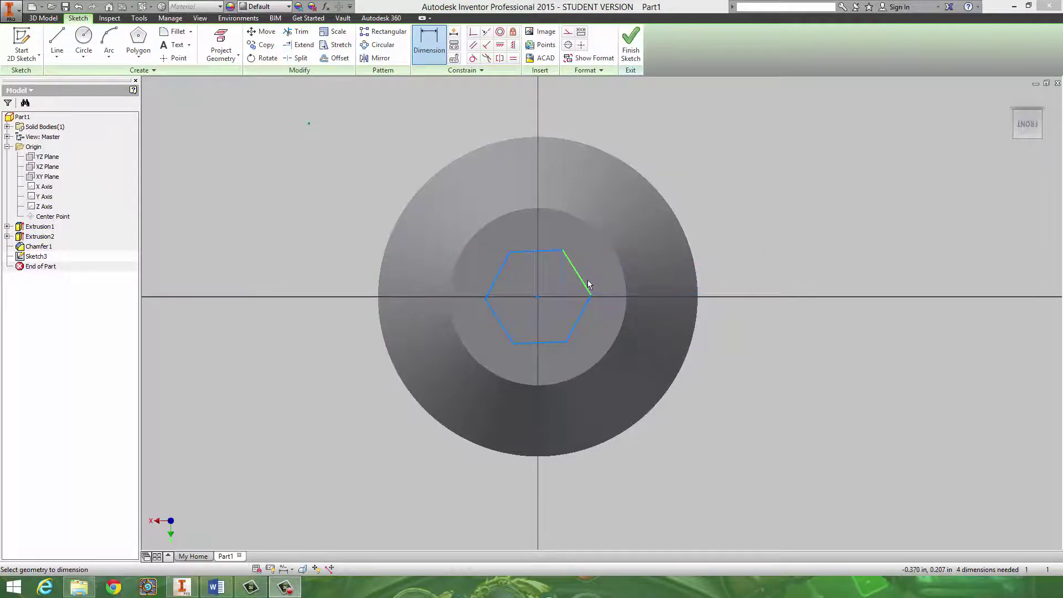
{"action": "left_click", "coordinate": [499, 322]}
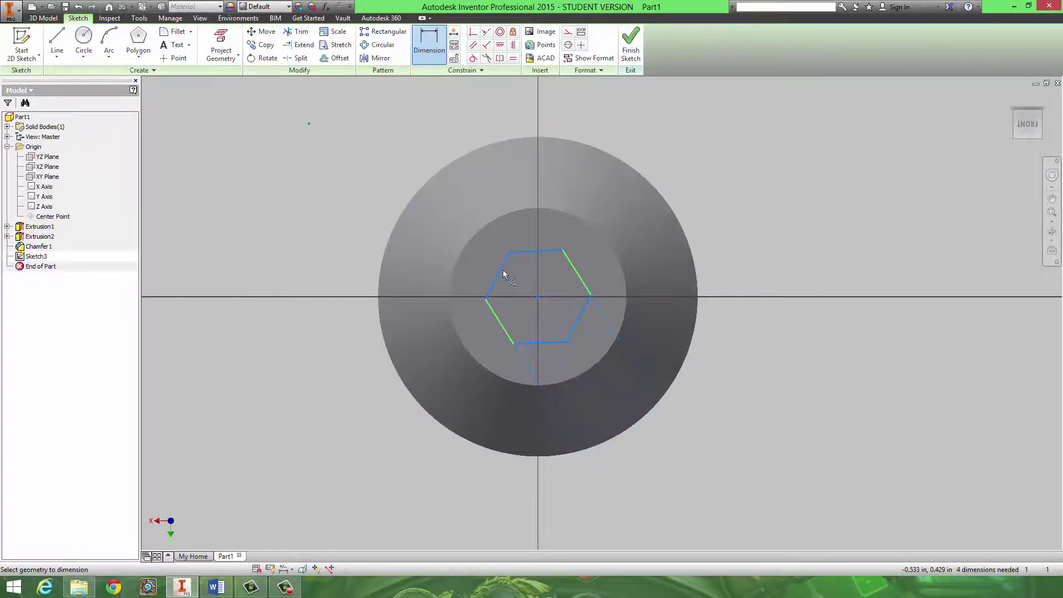
{"action": "left_click", "coordinate": [422, 135]}
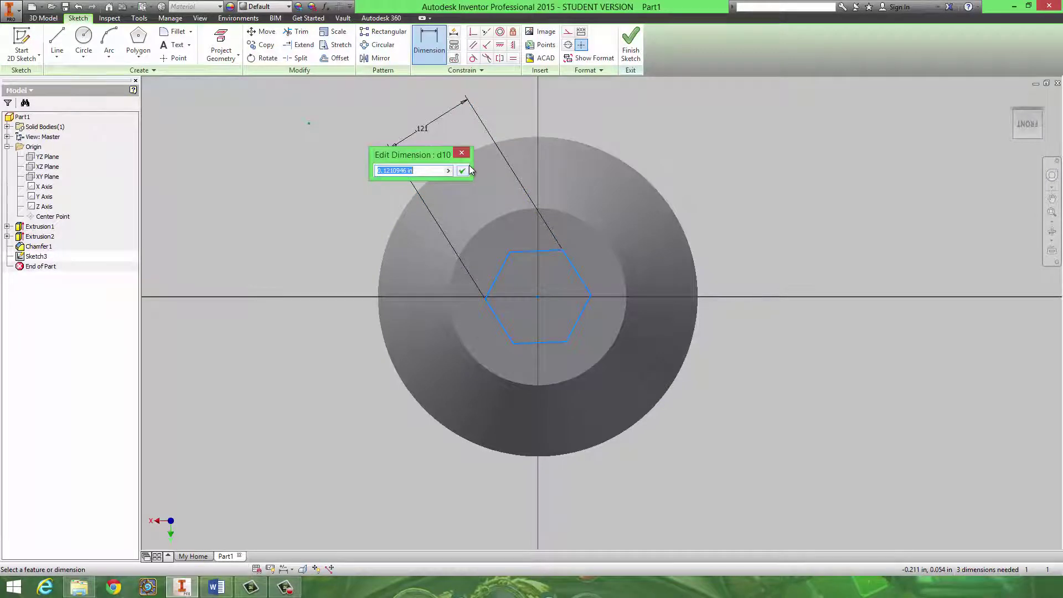
{"action": "type", "text": "/5"}
{"action": "type", "text": "16"}
{"action": "key", "text": "Return"}
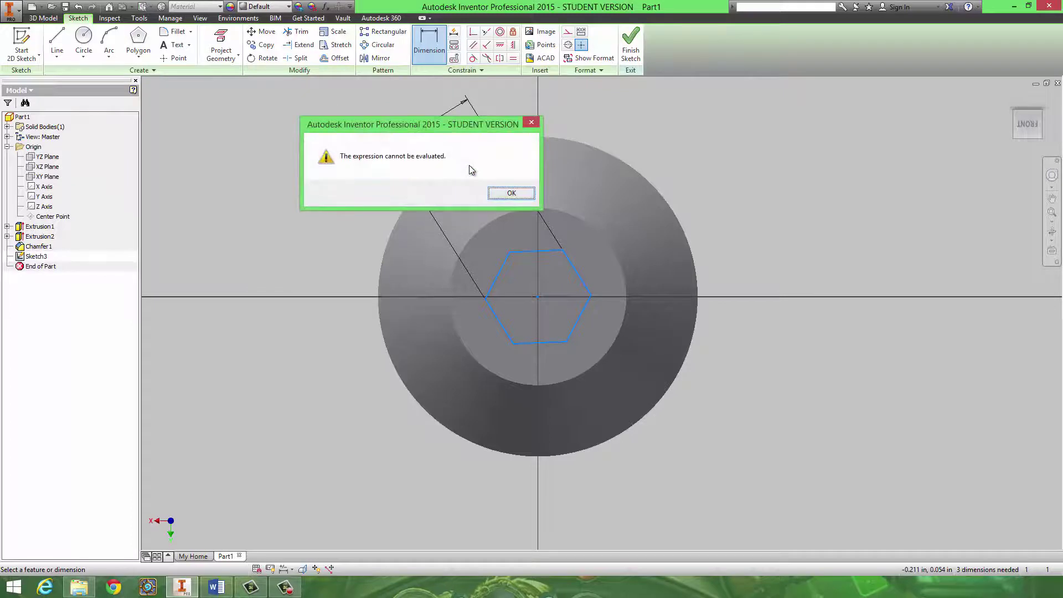
{"action": "key", "text": "Return"}
{"action": "type", "text": "5/32"}
{"action": "key", "text": "Return"}
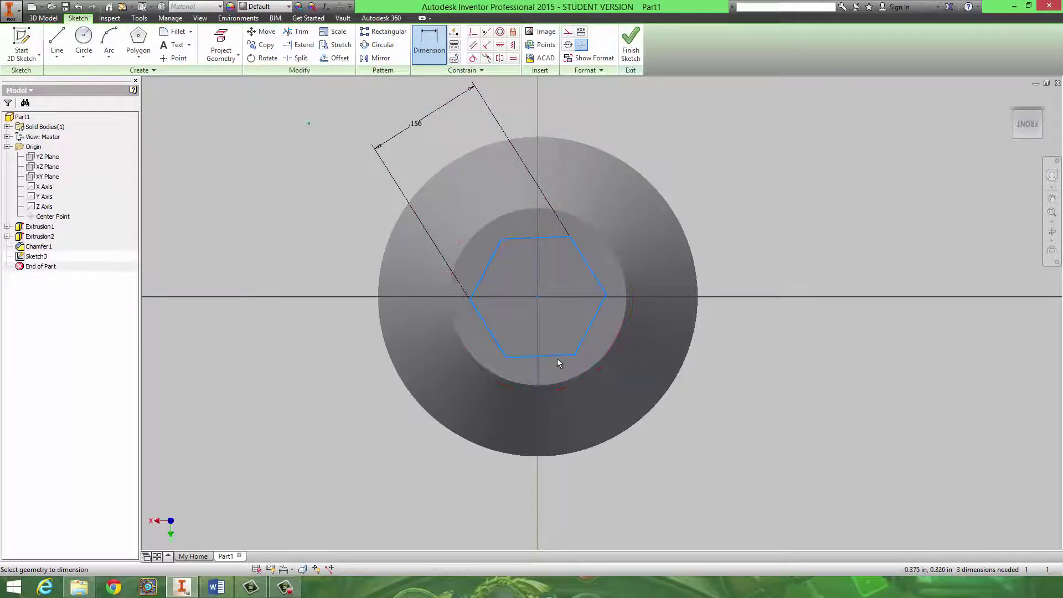
Finish the sketch and cut the hexagon .111 deep into the head as a socket
{"action": "left_click", "coordinate": [631, 44]}
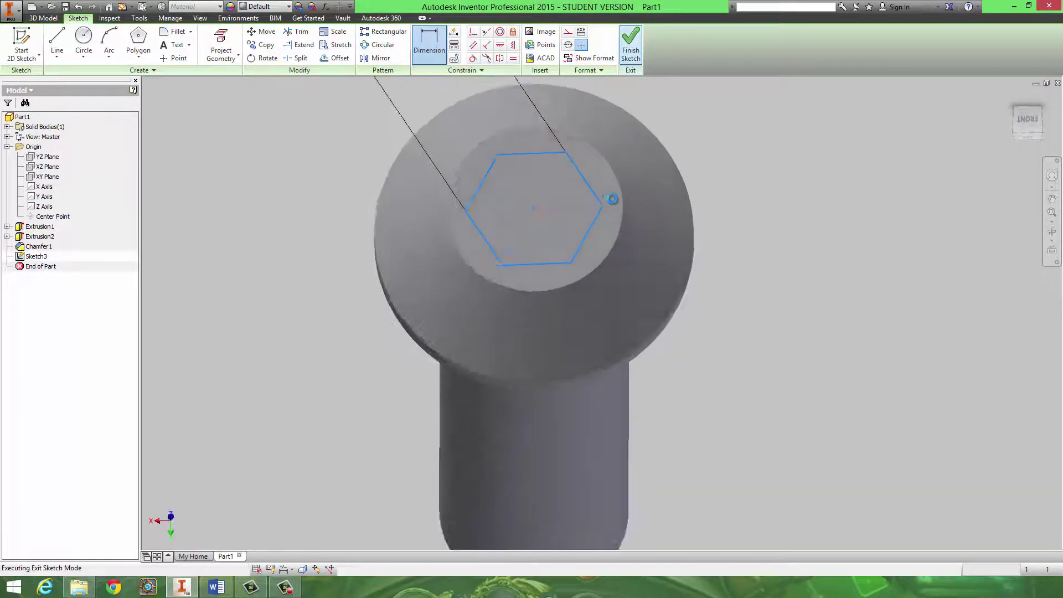
{"action": "left_click", "coordinate": [57, 41]}
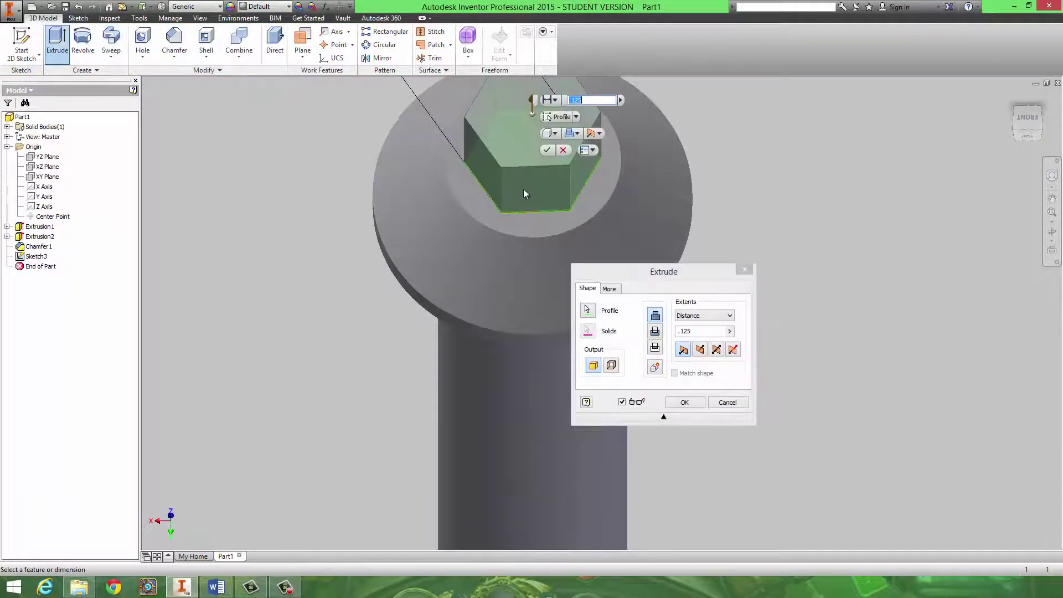
{"action": "left_click", "coordinate": [654, 331]}
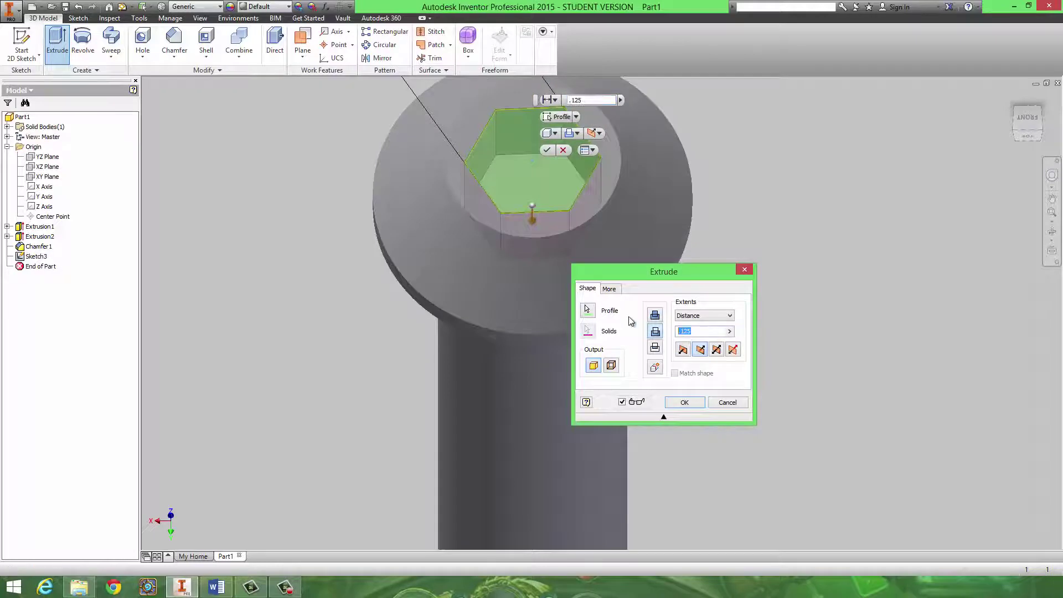
{"action": "type", "text": ".111"}
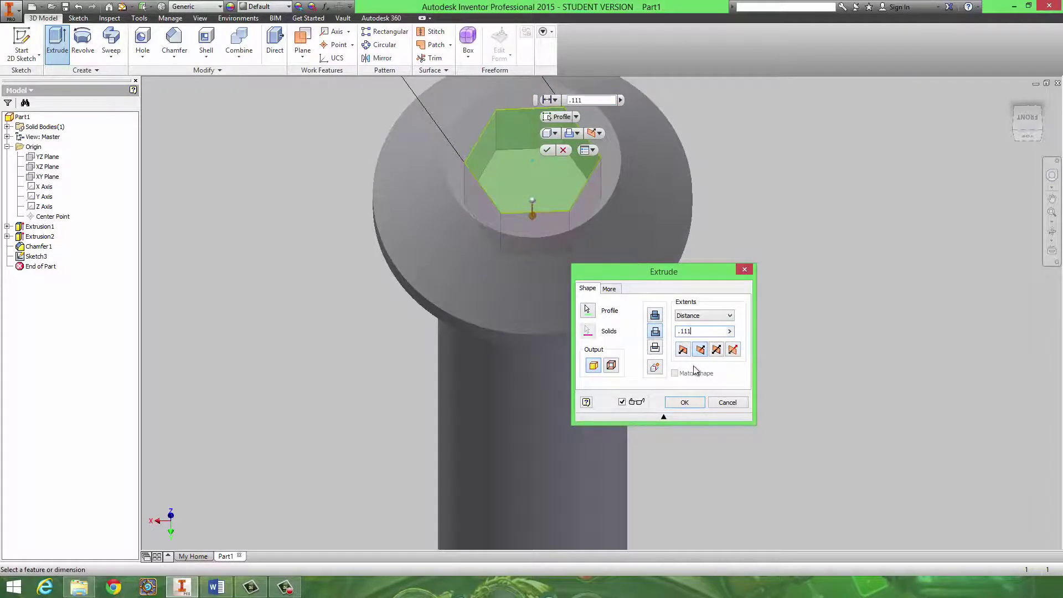
{"action": "left_click", "coordinate": [684, 401]}
{"action": "middle_click_drag", "start_coordinate": [735, 352], "coordinate": [762, 296]}
{"action": "key", "text": "F6"}
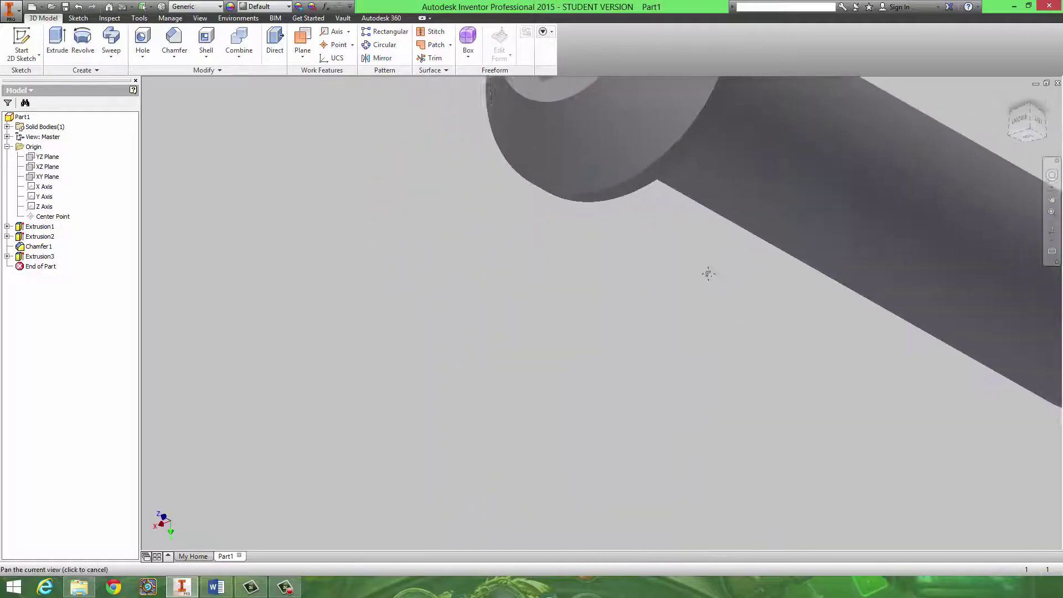
{"action": "scroll", "coordinate": [526, 357], "scroll_direction": "down", "scroll_amount": 3}
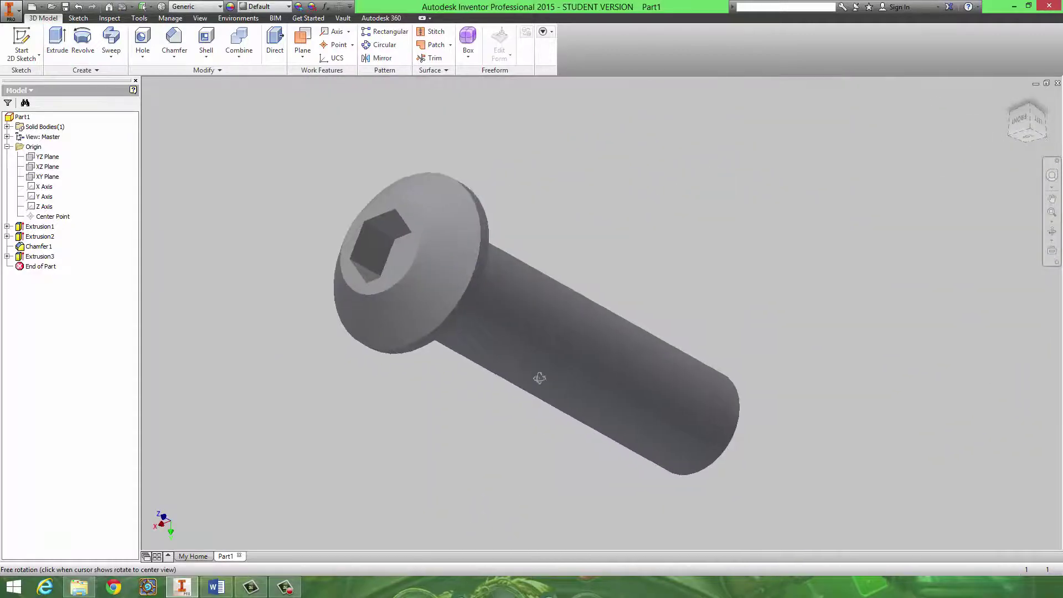
{"action": "middle_click_drag", "start_coordinate": [522, 372], "coordinate": [428, 353], "text": "shift"}
{"action": "key", "text": "alt+Tab"}
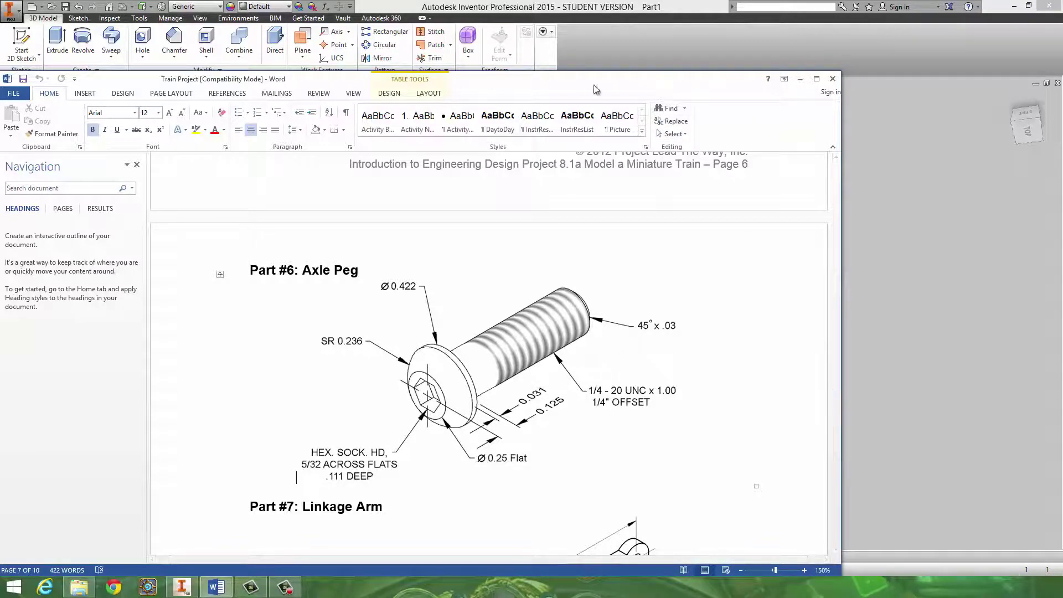
{"action": "key", "text": "alt+Tab"}
{"action": "middle_click_drag", "start_coordinate": [631, 173], "coordinate": [598, 218], "text": "shift"}
{"action": "scroll", "coordinate": [620, 218], "scroll_direction": "up", "scroll_amount": 4}
{"action": "left_click", "coordinate": [174, 39]}
Set up a chamfer on the shaft's end edge with a .03 distance
{"action": "left_click", "coordinate": [672, 182]}
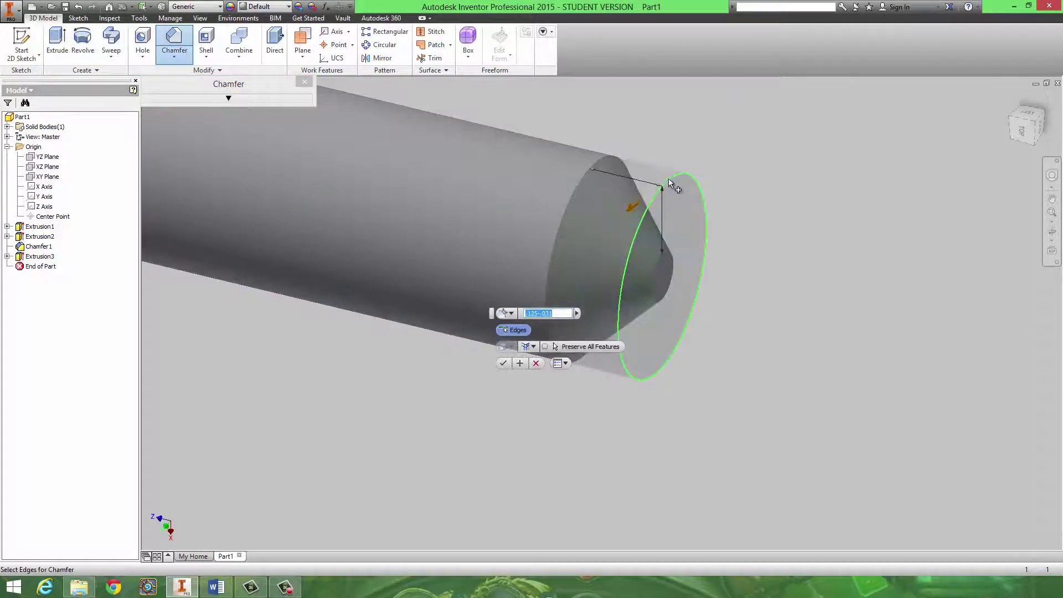
{"action": "left_click", "coordinate": [232, 104]}
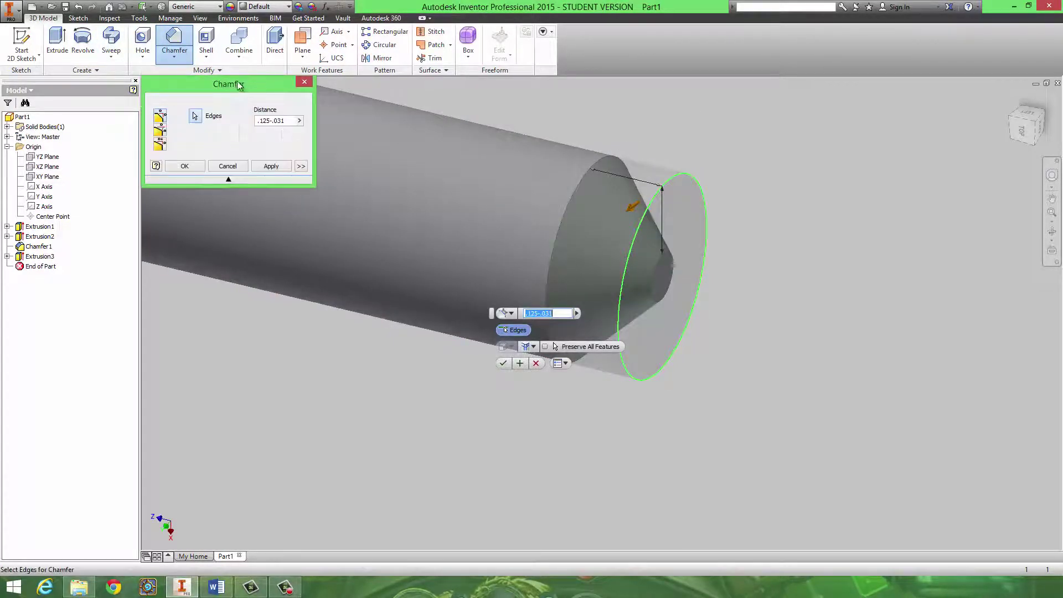
{"action": "left_click_drag", "start_coordinate": [228, 86], "coordinate": [870, 135]}
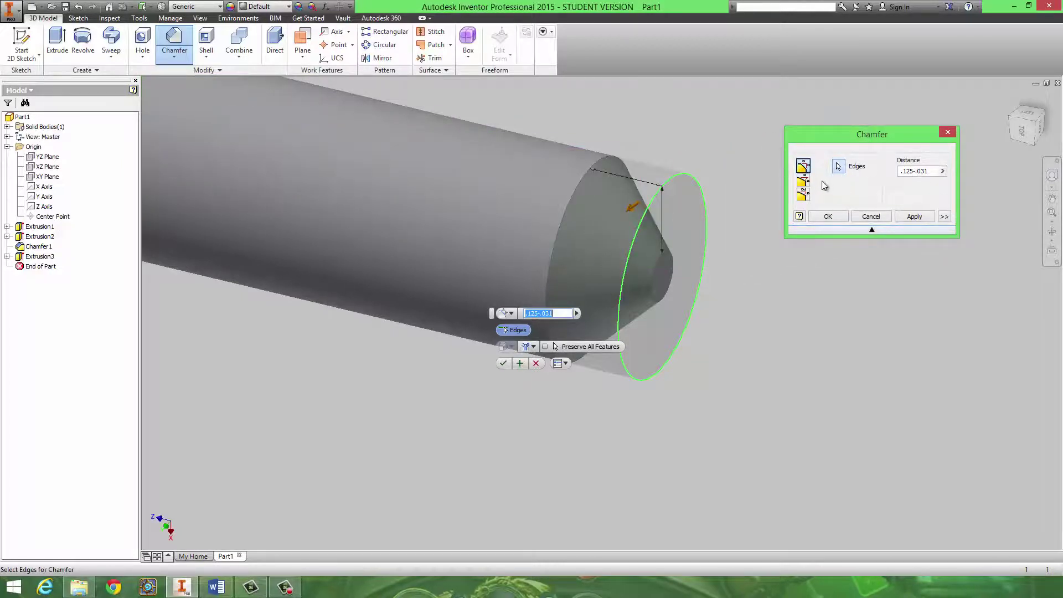
{"action": "left_click", "coordinate": [803, 181]}
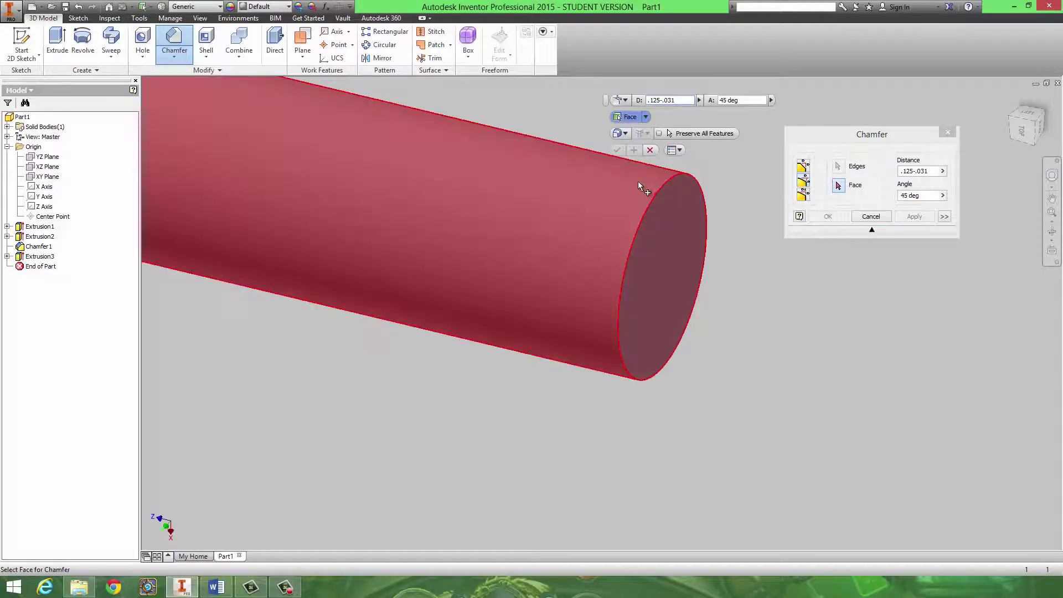
{"action": "left_click", "coordinate": [805, 197]}
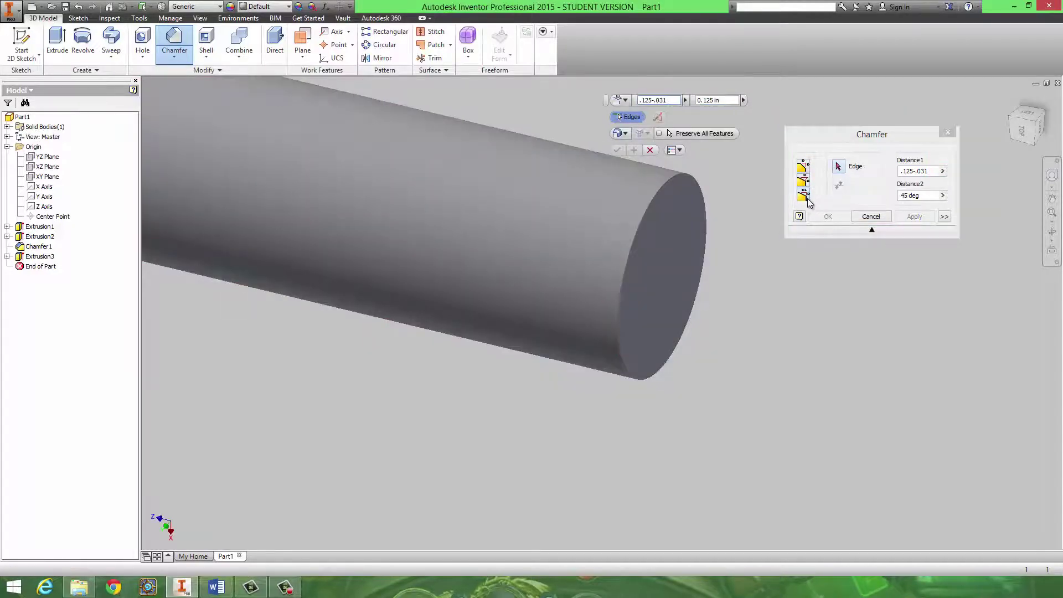
{"action": "left_click", "coordinate": [672, 178]}
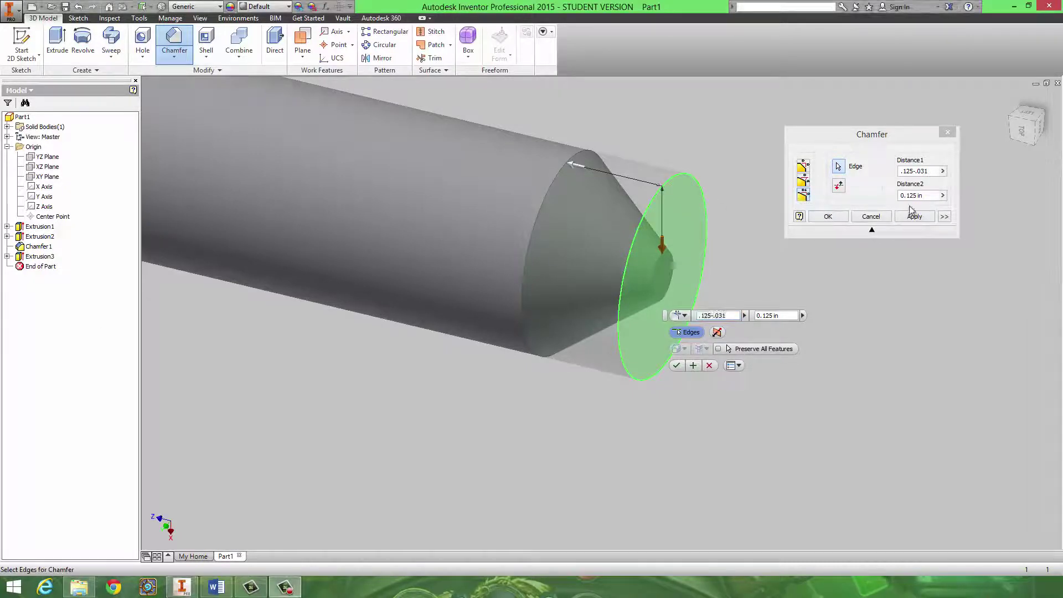
{"action": "left_click", "coordinate": [930, 171]}
{"action": "key", "text": "BackSpace"}
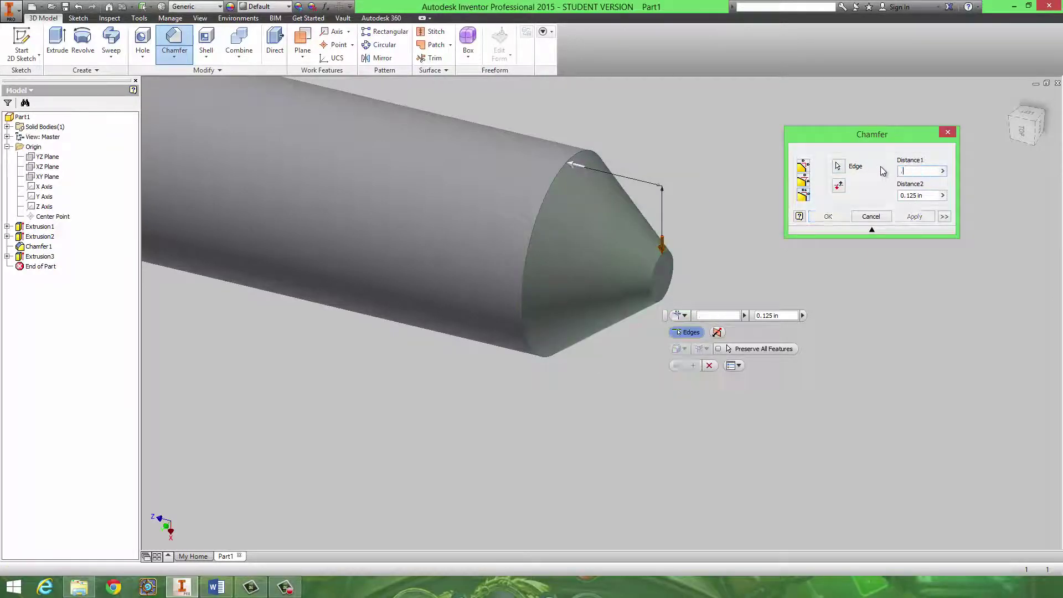
{"action": "type", "text": ".03"}
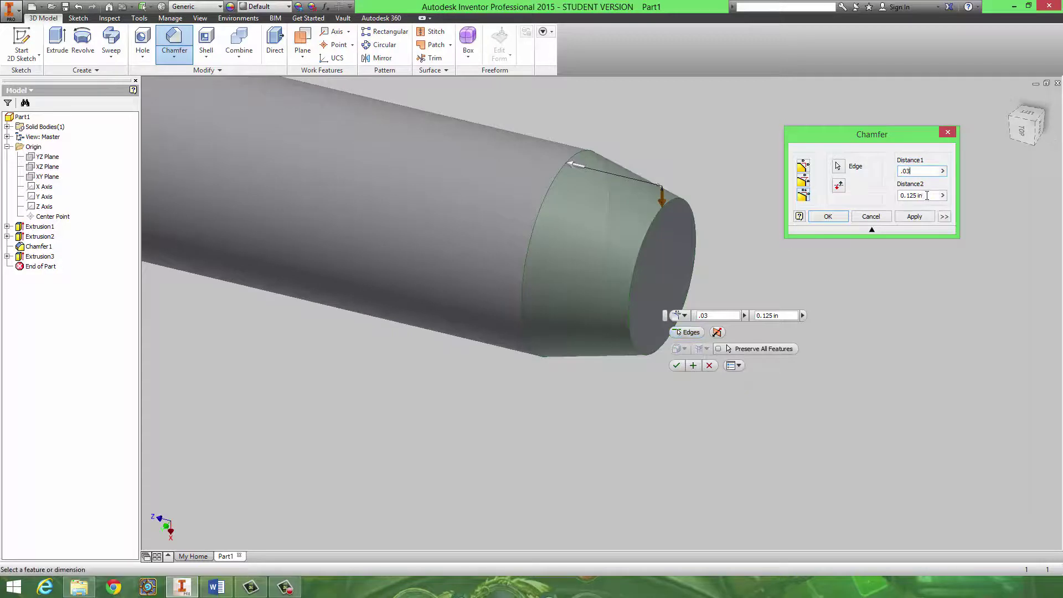
{"action": "key", "text": "Tab"}
Use Distance and Angle, pick the end face and edge, and apply the .03 × 45° chamfer
{"action": "left_click", "coordinate": [804, 182]}
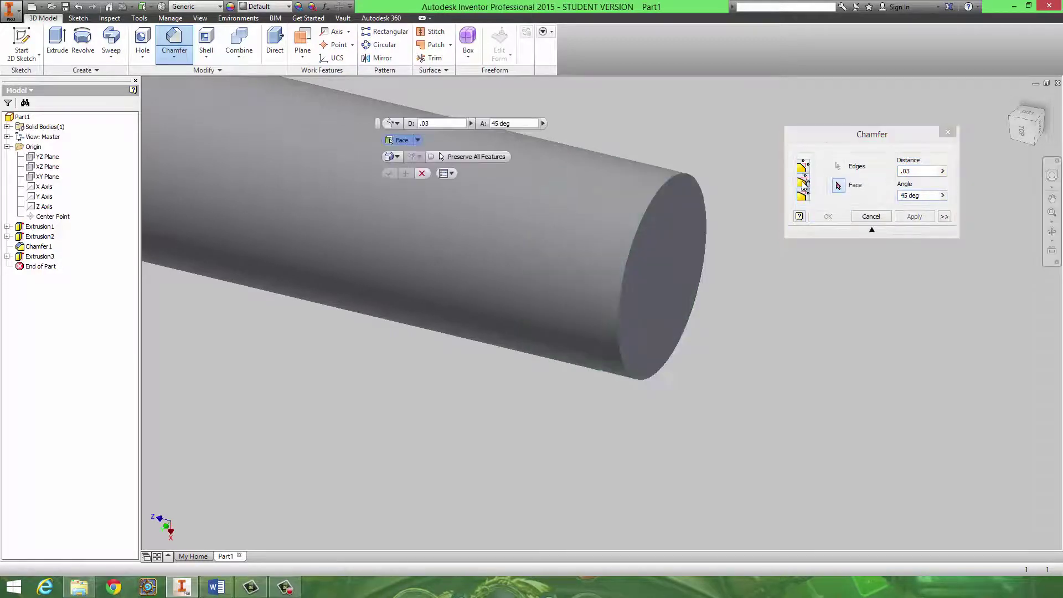
{"action": "left_click", "coordinate": [662, 190]}
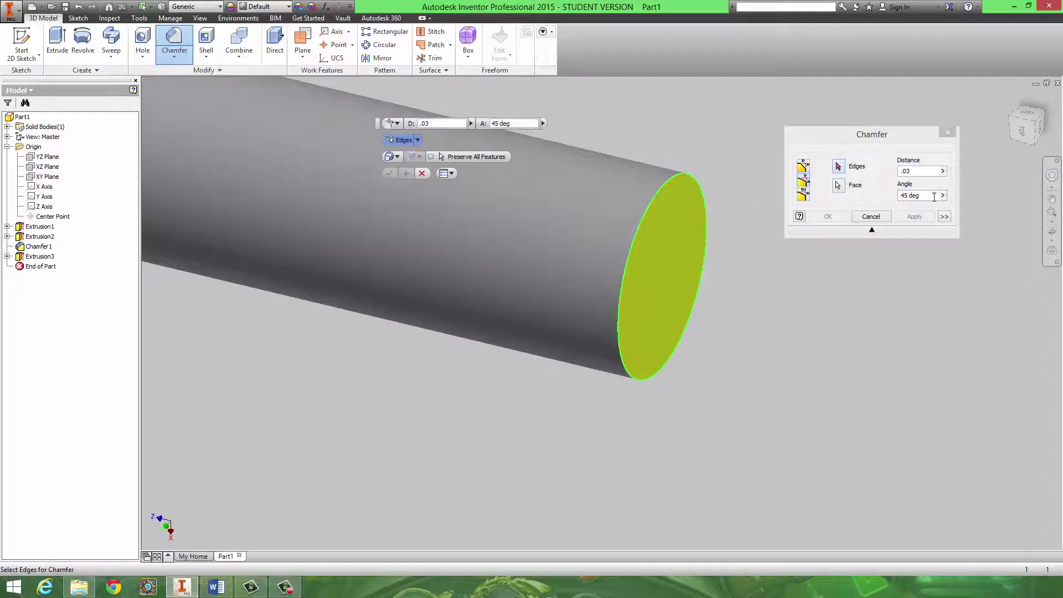
{"action": "left_click", "coordinate": [652, 210]}
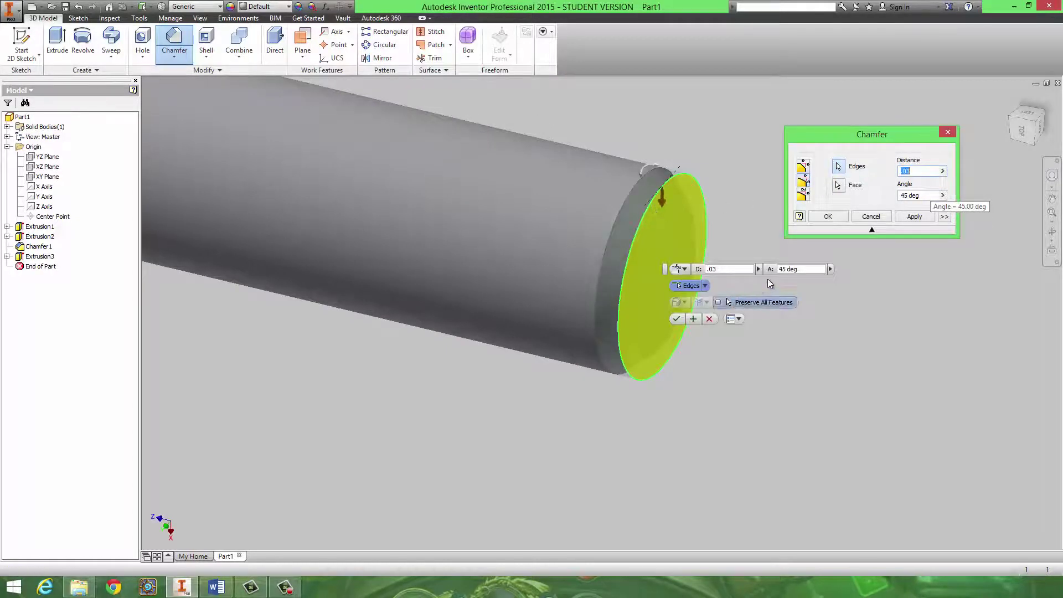
{"action": "middle_click_drag", "start_coordinate": [724, 205], "coordinate": [739, 199], "text": "shift"}
{"action": "left_click", "coordinate": [676, 319]}
Orbit and zoom around the peg to inspect the shaft-end chamfer and head
{"action": "scroll", "coordinate": [743, 265], "scroll_direction": "down", "scroll_amount": 4}
{"action": "scroll", "coordinate": [719, 238], "scroll_direction": "up", "scroll_amount": 5}
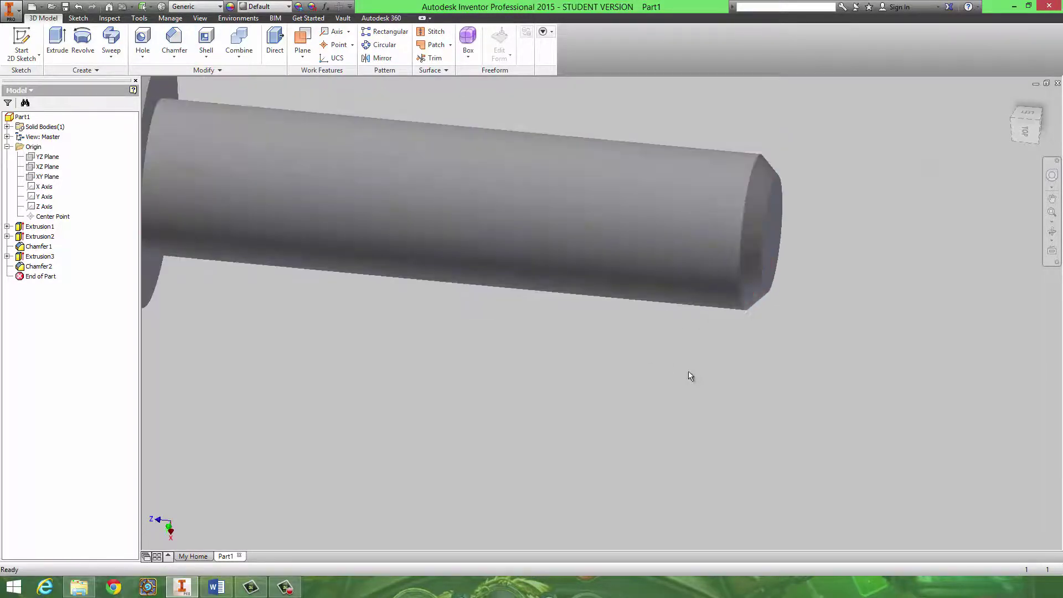
{"action": "scroll", "coordinate": [643, 343], "scroll_direction": "up", "scroll_amount": 2}
{"action": "scroll", "coordinate": [641, 334], "scroll_direction": "down", "scroll_amount": 5}
{"action": "scroll", "coordinate": [637, 358], "scroll_direction": "up", "scroll_amount": 5}
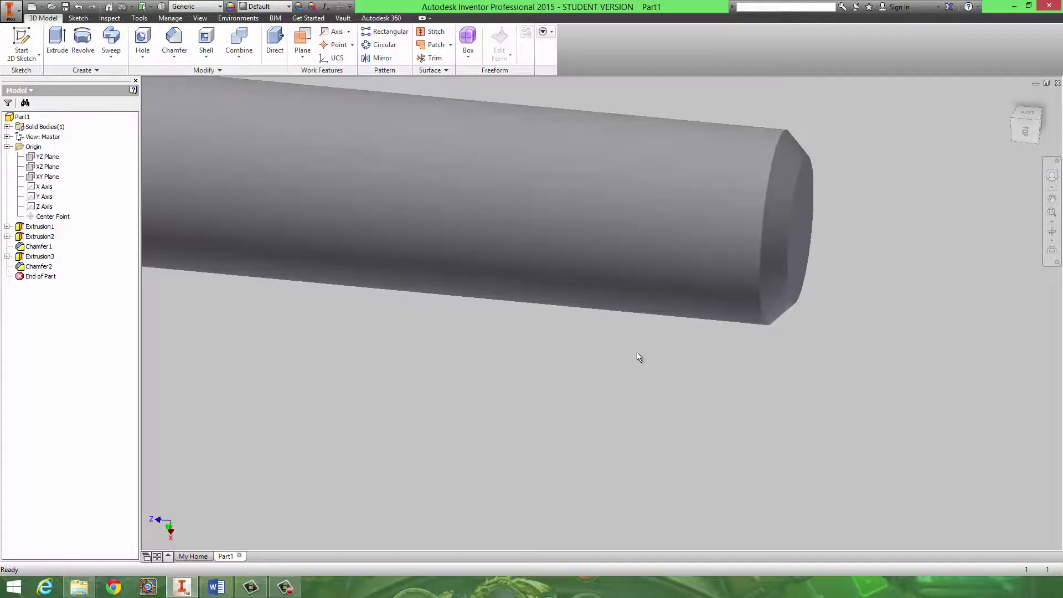
{"action": "scroll", "coordinate": [638, 355], "scroll_direction": "down", "scroll_amount": 5}
{"action": "scroll", "coordinate": [638, 355], "scroll_direction": "up", "scroll_amount": 5}
{"action": "scroll", "coordinate": [638, 355], "scroll_direction": "down", "scroll_amount": 5}
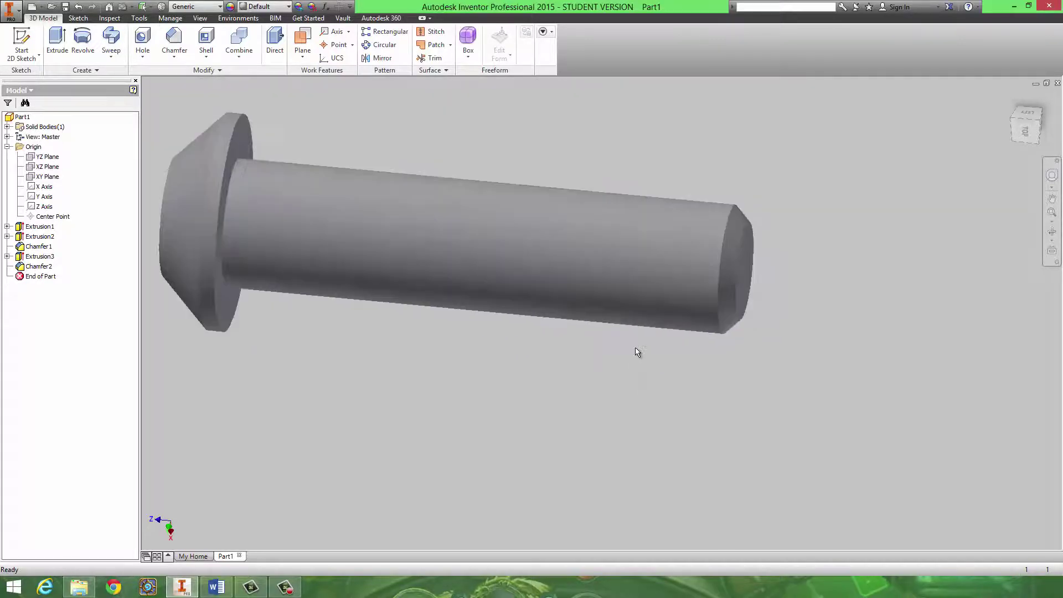
{"action": "middle_click_drag", "start_coordinate": [638, 353], "coordinate": [657, 316], "text": "shift"}
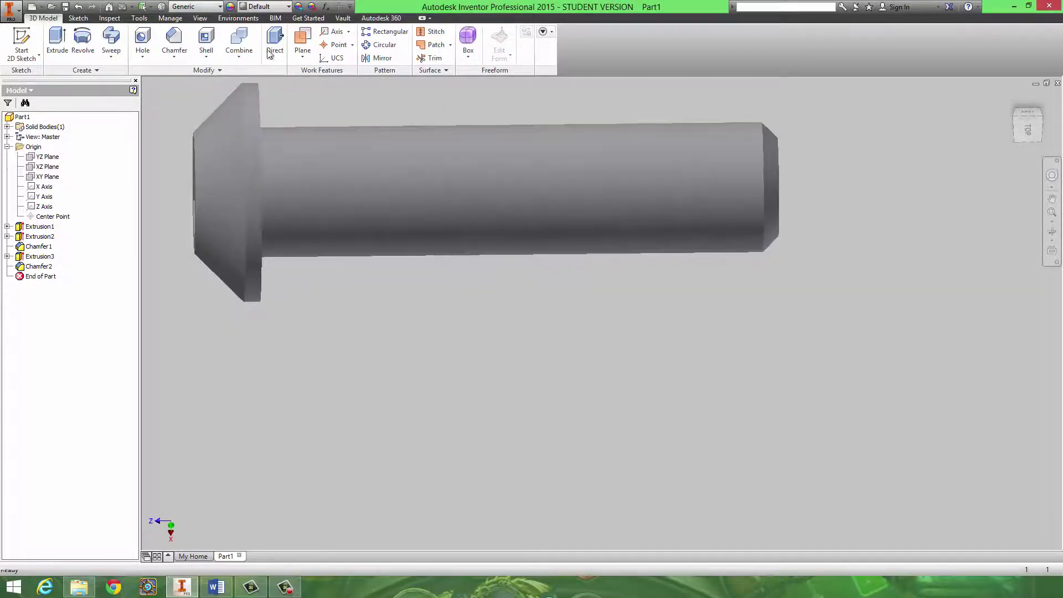
{"action": "scroll", "coordinate": [370, 170], "scroll_direction": "down", "scroll_amount": 5}
{"action": "middle_click_drag", "start_coordinate": [382, 184], "coordinate": [411, 212], "text": "shift"}
{"action": "scroll", "coordinate": [413, 171], "scroll_direction": "up", "scroll_amount": 3}
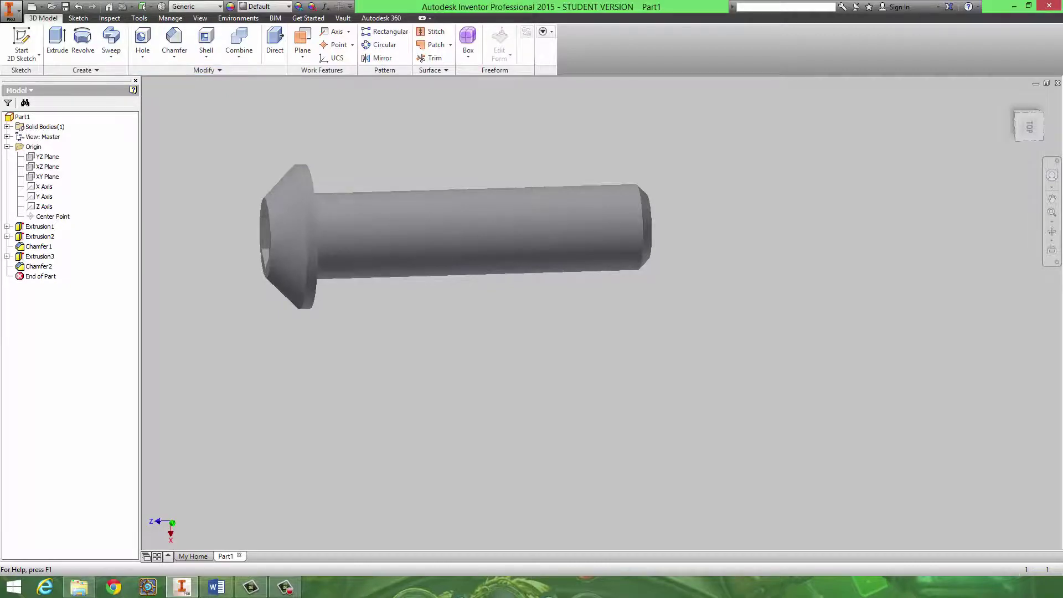
Start a Thread feature and check the Axle Peg drawing in Word
{"action": "left_click", "coordinate": [285, 587]}
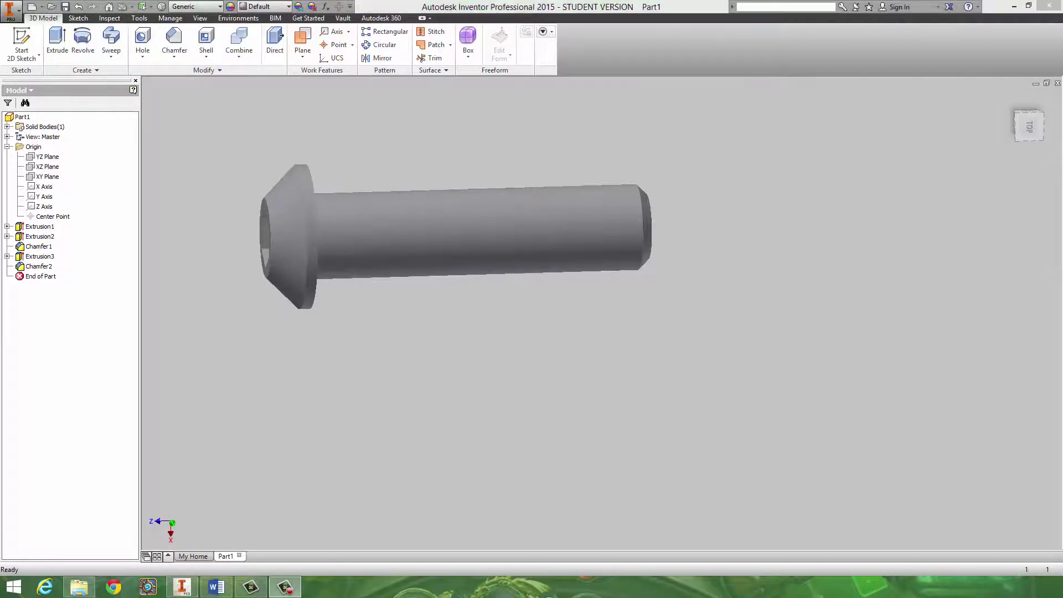
{"action": "left_click", "coordinate": [143, 54]}
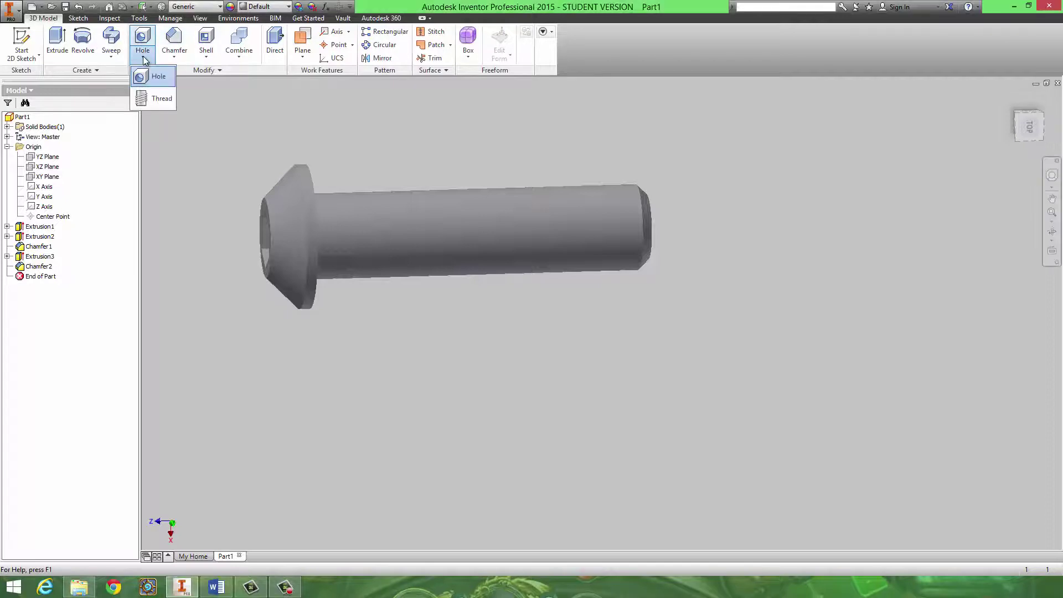
{"action": "left_click", "coordinate": [154, 103]}
{"action": "middle_click_drag", "start_coordinate": [503, 311], "coordinate": [572, 310], "text": "shift"}
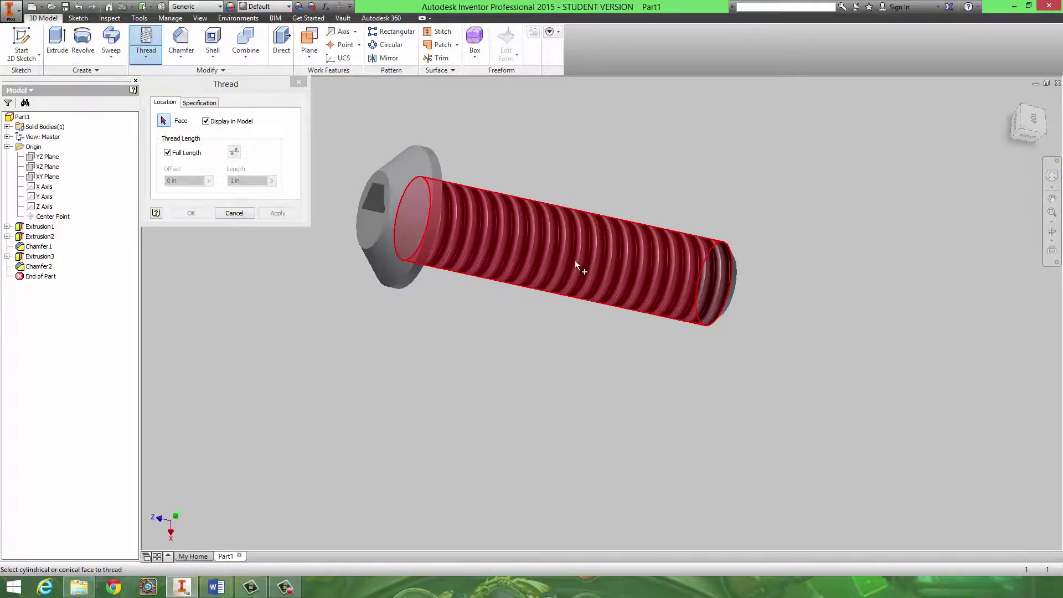
{"action": "left_click", "coordinate": [216, 586]}
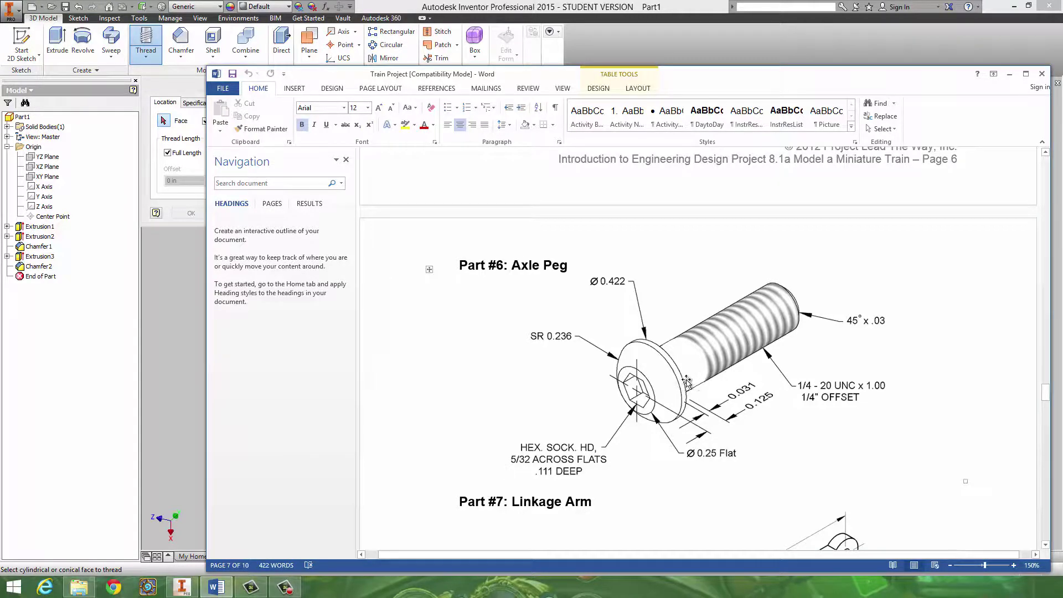
{"action": "left_click", "coordinate": [1010, 73]}
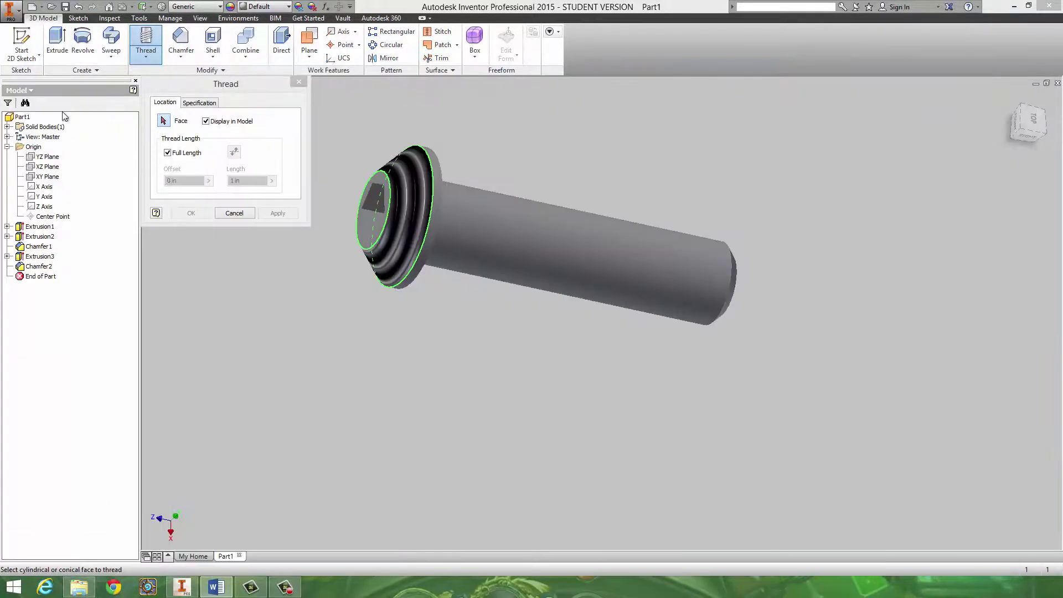
Thread the shaft face with Full Length off and a .25 offset, then apply
{"action": "left_click", "coordinate": [168, 153]}
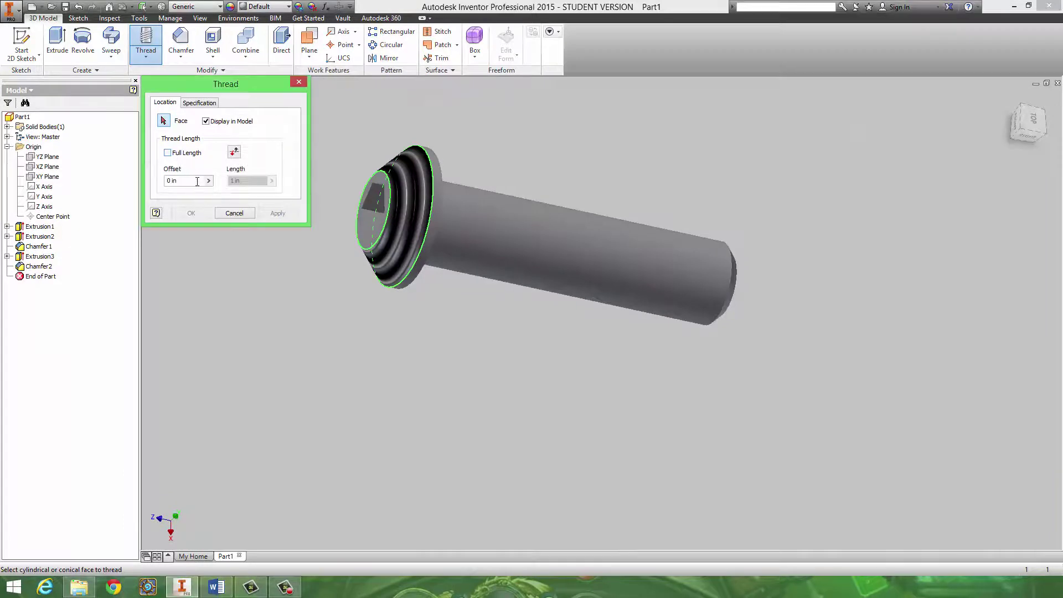
{"action": "left_click", "coordinate": [197, 181]}
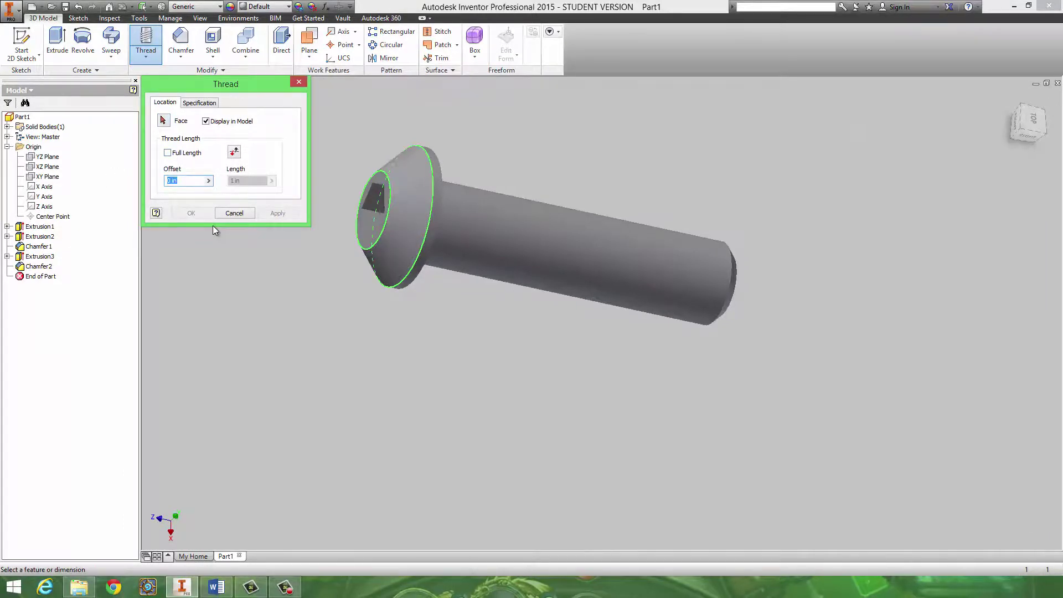
{"action": "type", "text": ".25"}
{"action": "left_click", "coordinate": [164, 120]}
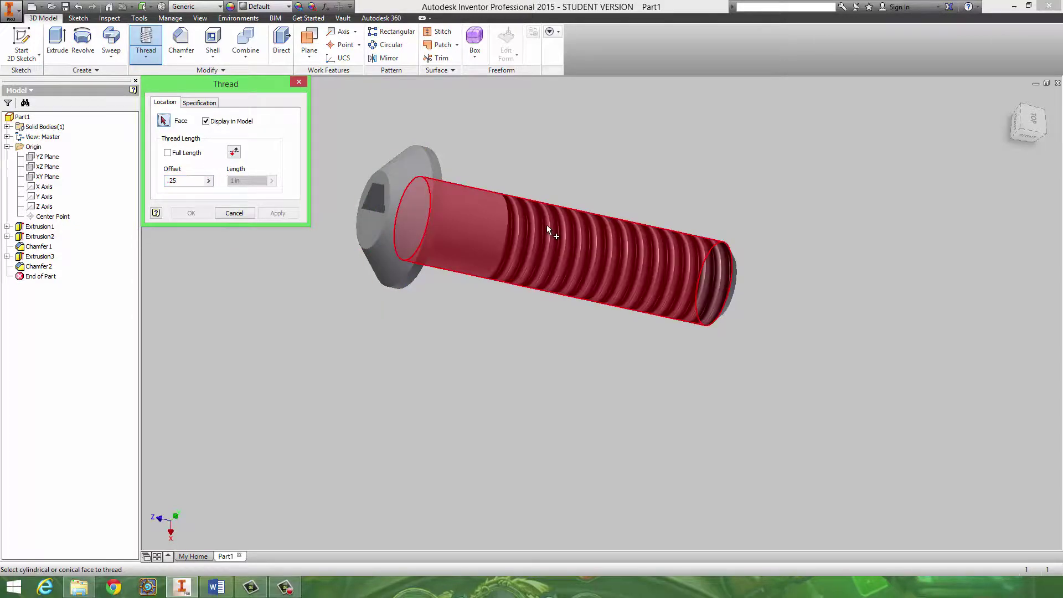
{"action": "left_click", "coordinate": [546, 225]}
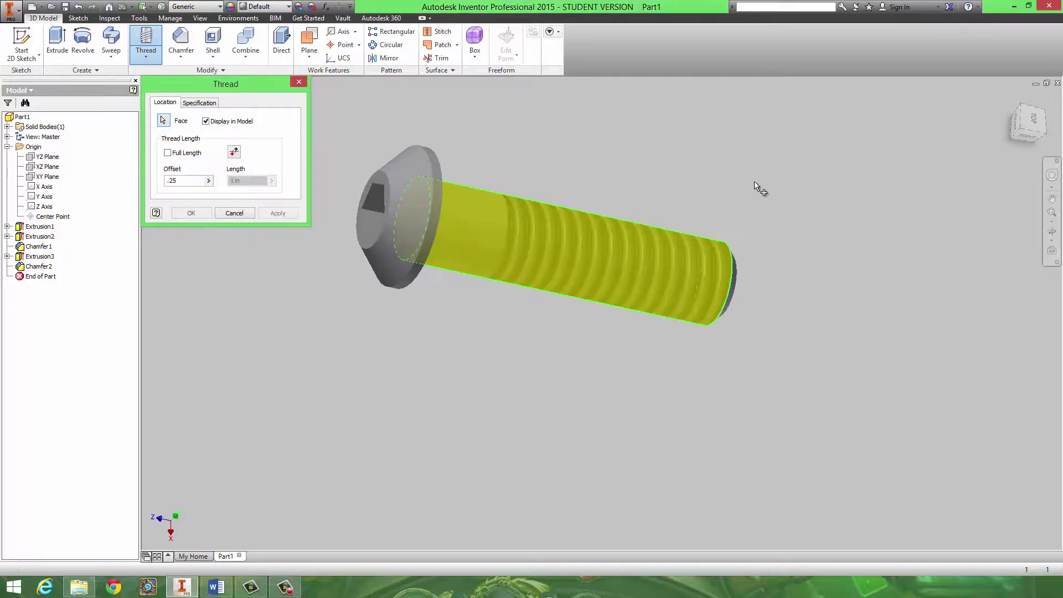
{"action": "left_click", "coordinate": [278, 215]}
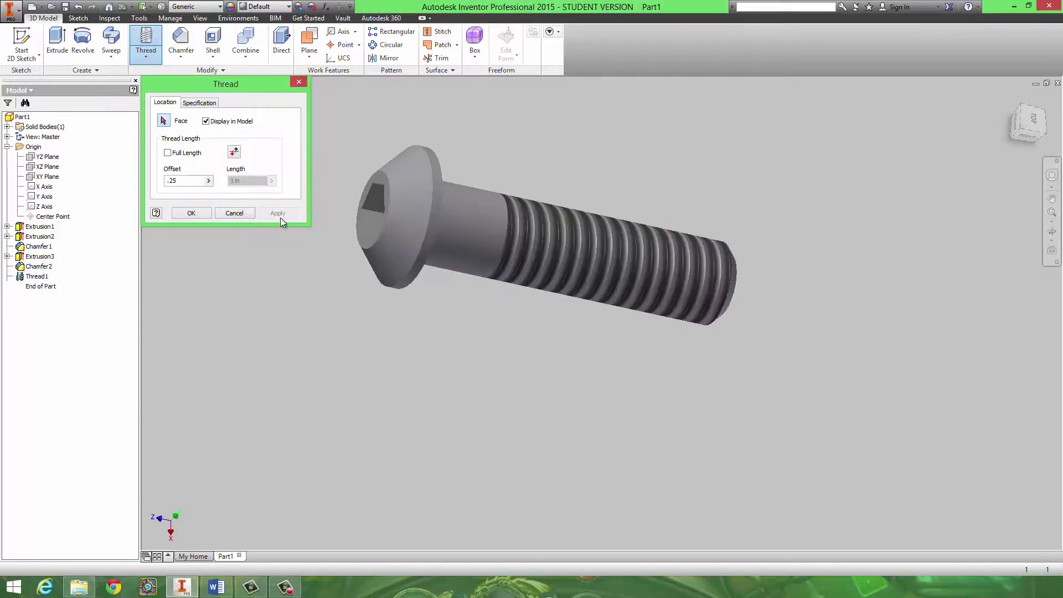
{"action": "left_click", "coordinate": [233, 213]}
Orbit the finished axle peg to a tilted view
{"action": "middle_click_drag", "start_coordinate": [446, 339], "coordinate": [522, 337], "text": "shift"}
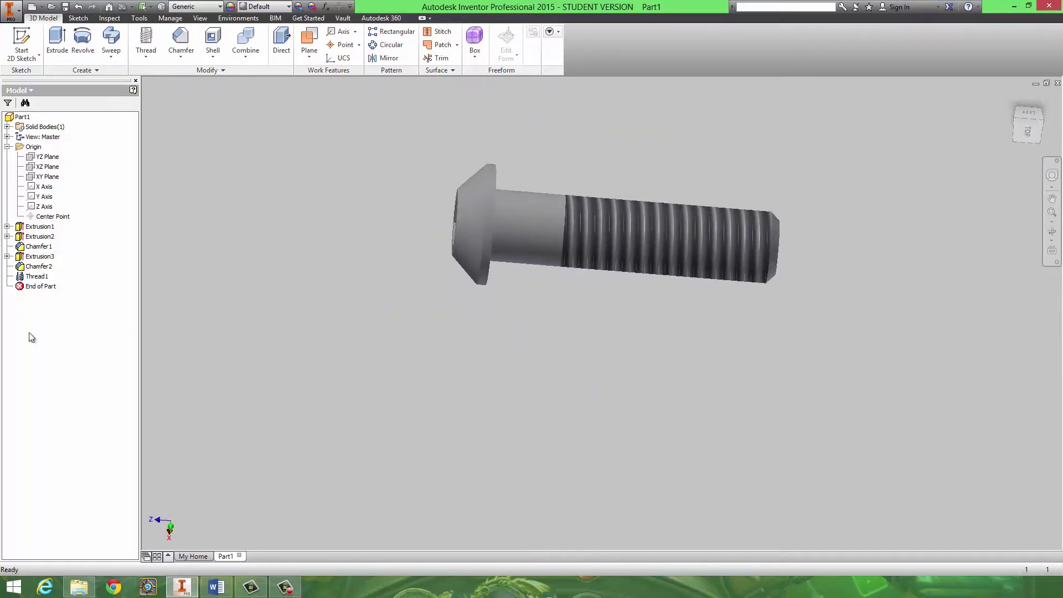